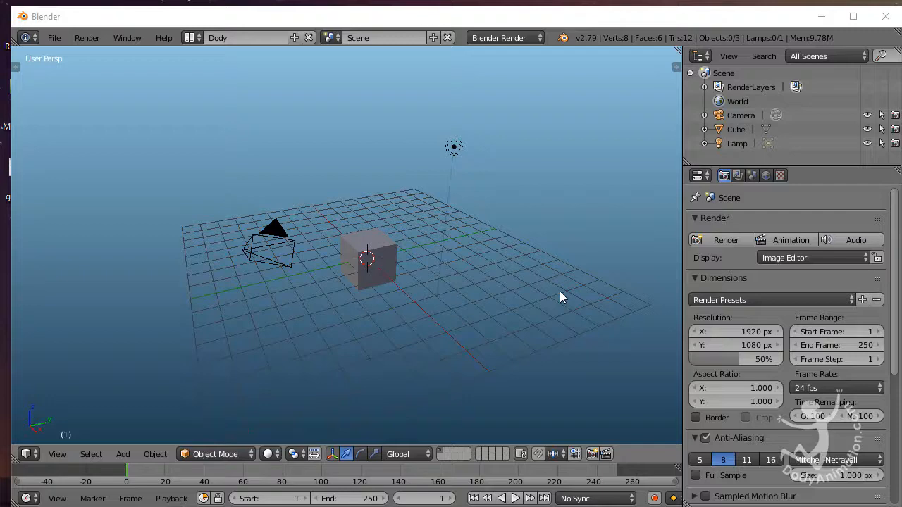
- Open the Add Mesh add-ons in the user preferences and disable Archimesh
key("n")
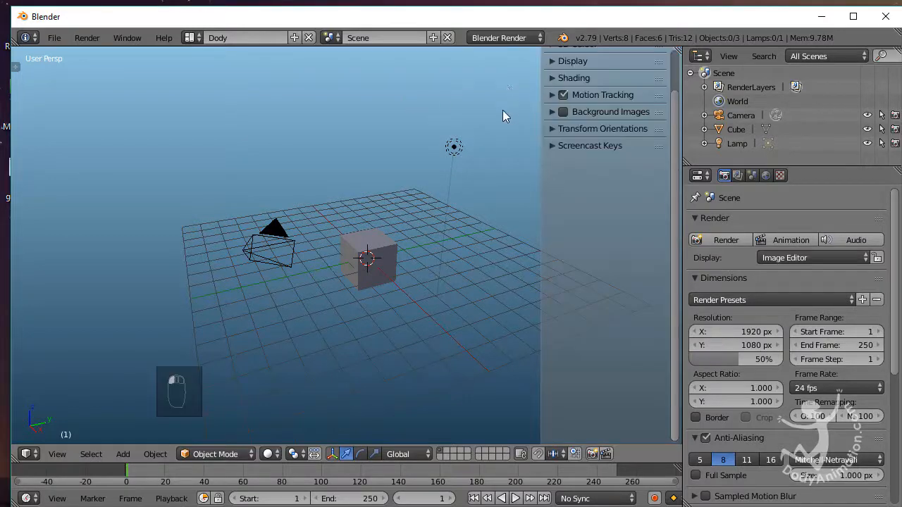
key("n")
left_click(53, 37)
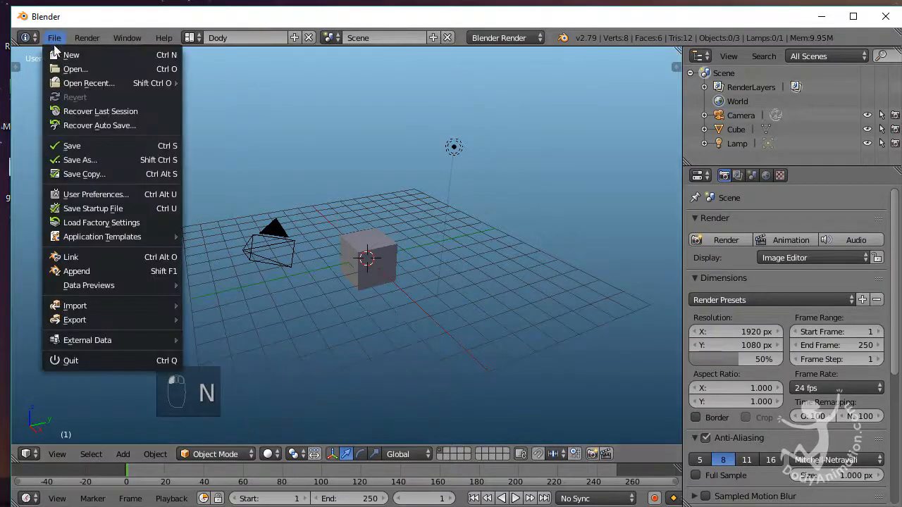
left_click(78, 194)
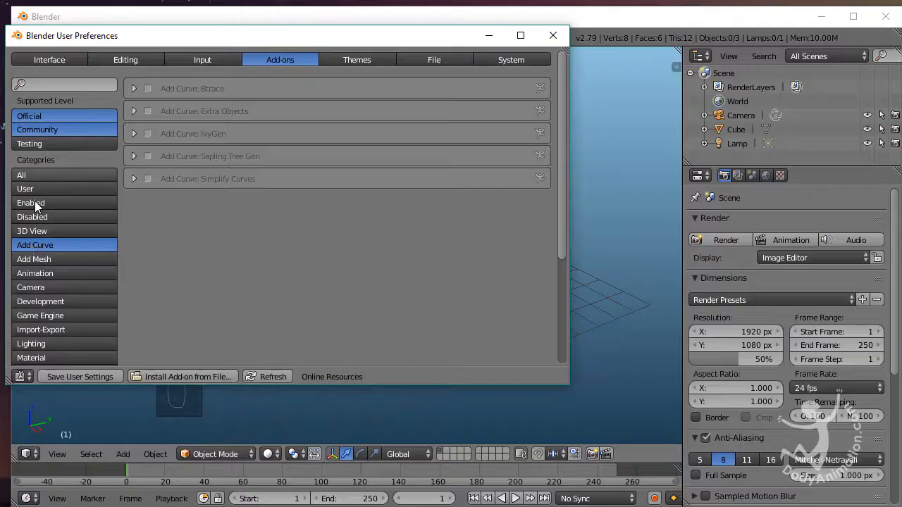
left_click(46, 259)
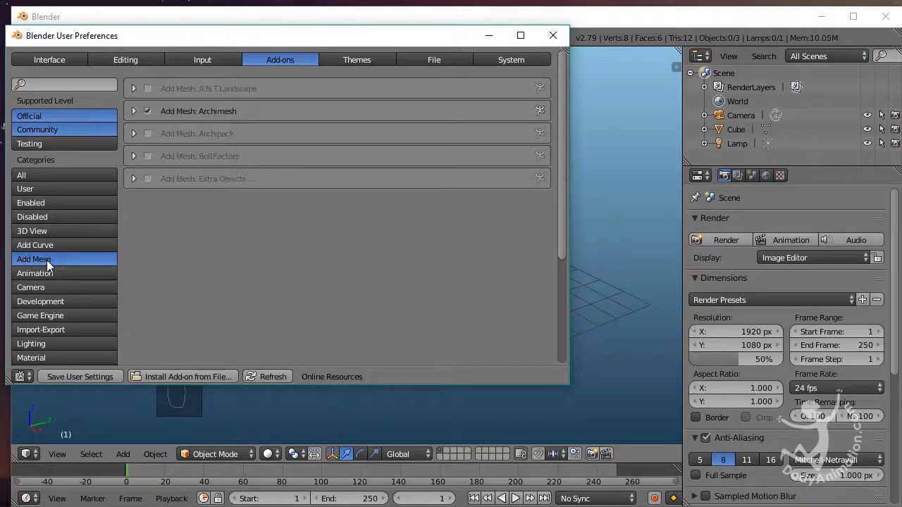
left_click(148, 111)
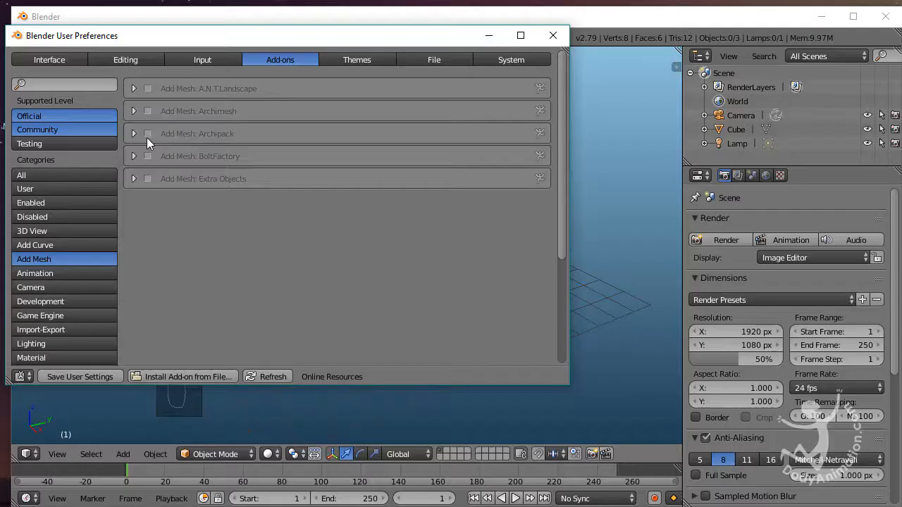
- Enable the Archipack and Extra Objects add-ons and save the user settings
left_click(147, 138)
left_click(147, 178)
left_click(88, 376)
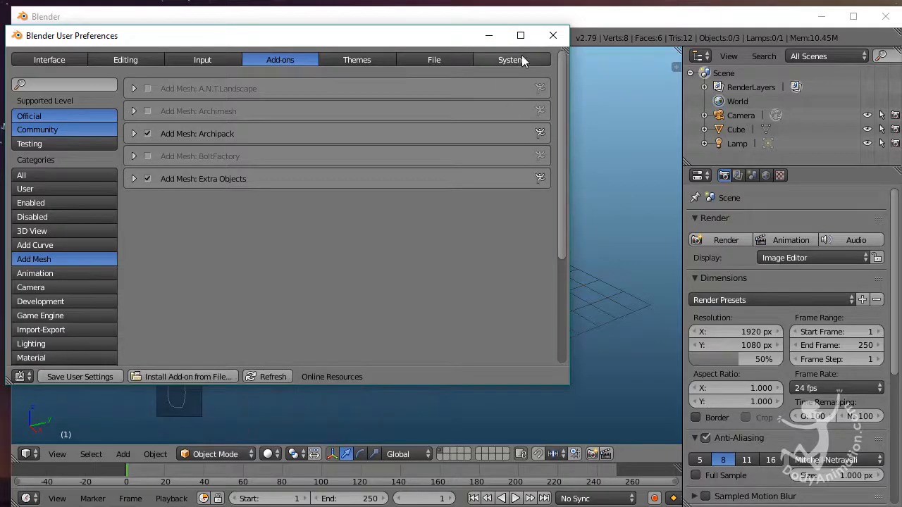
left_click(552, 35)
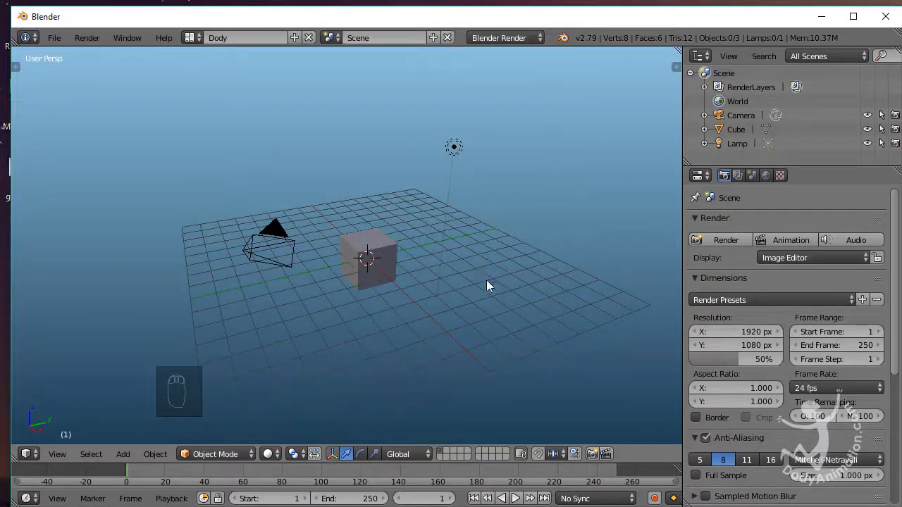
- Delete the default cube from the scene
right_click(365, 257)
key("x")
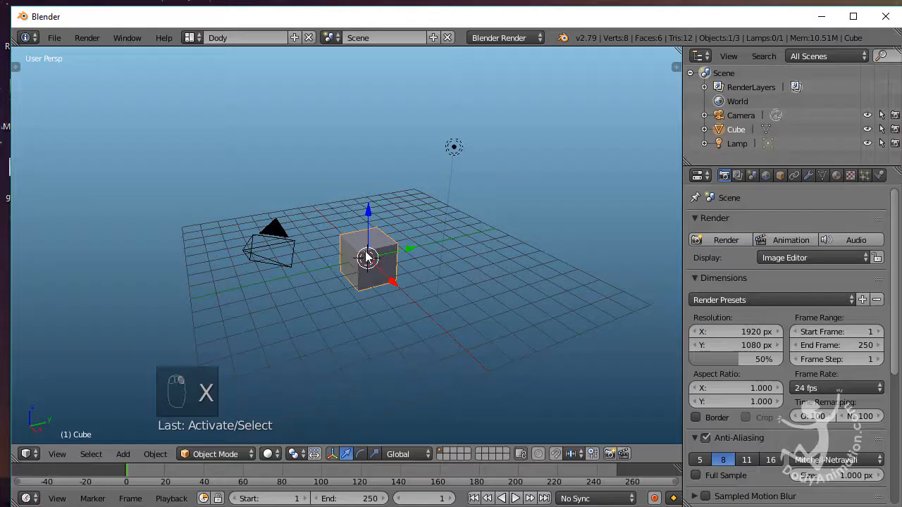
key("x")
left_click(363, 252)
- Hide the lamp and the camera in the 3D view
right_click(447, 155)
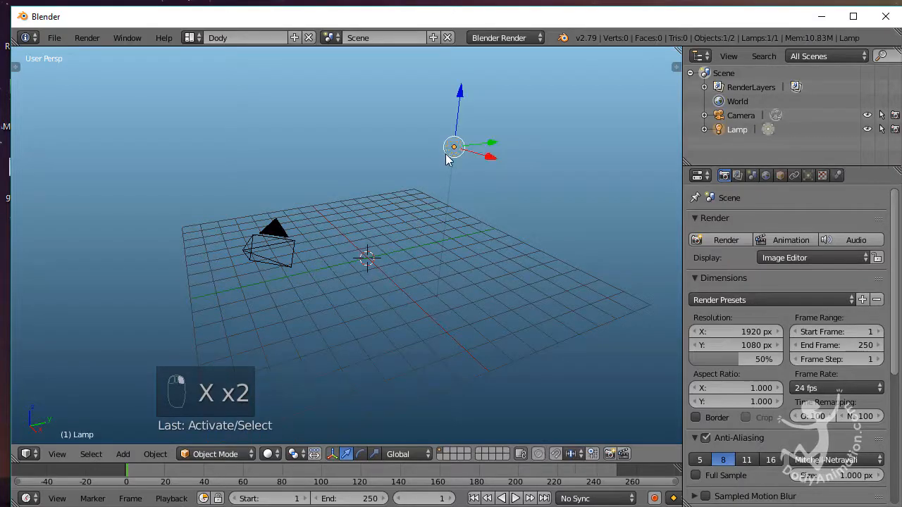
key("h")
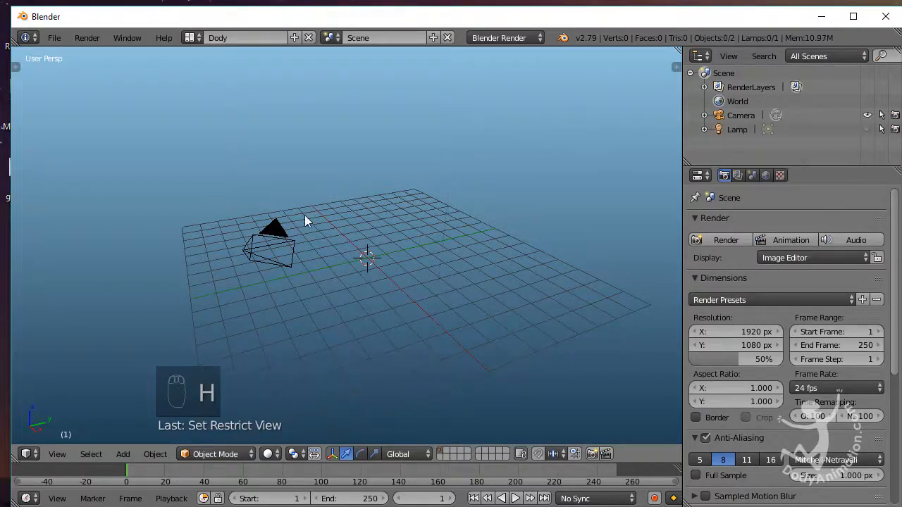
right_click(279, 240)
key("h")
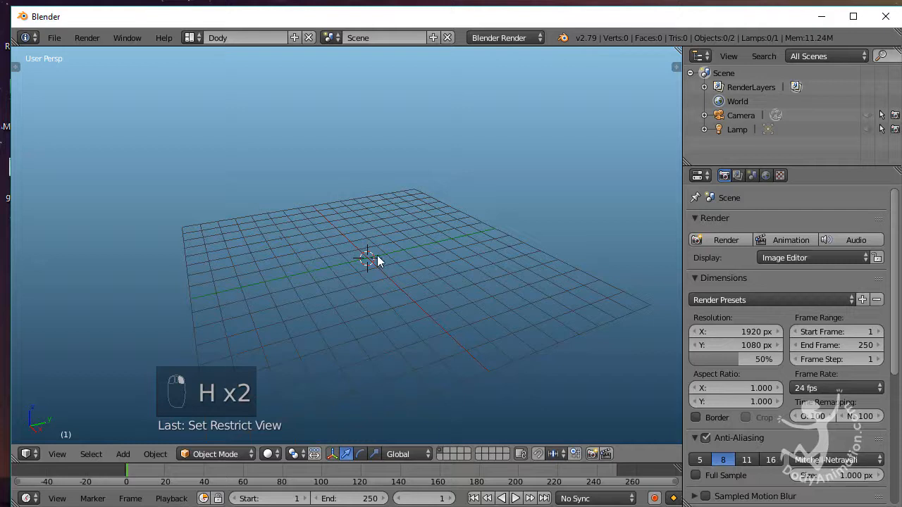
- Place the 3D cursor away from the grid's centre and return it to the scene origin
left_click(479, 255)
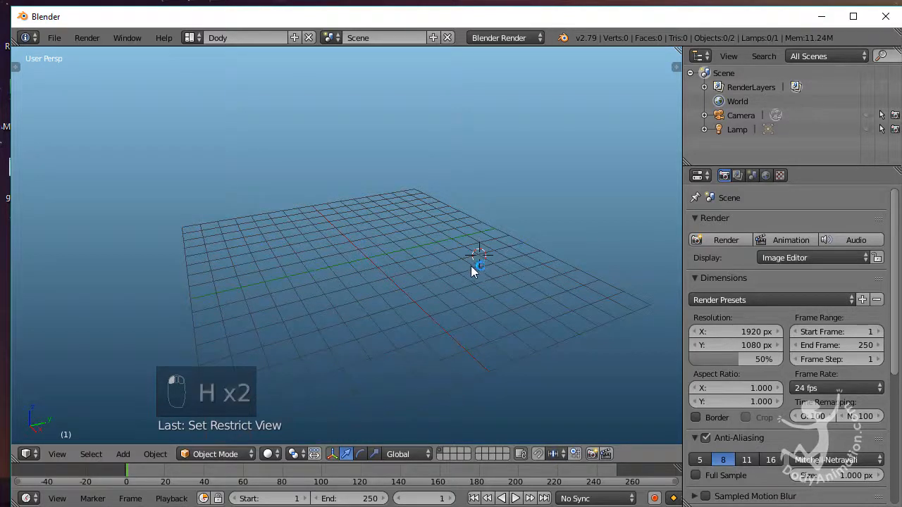
key("shift+c")
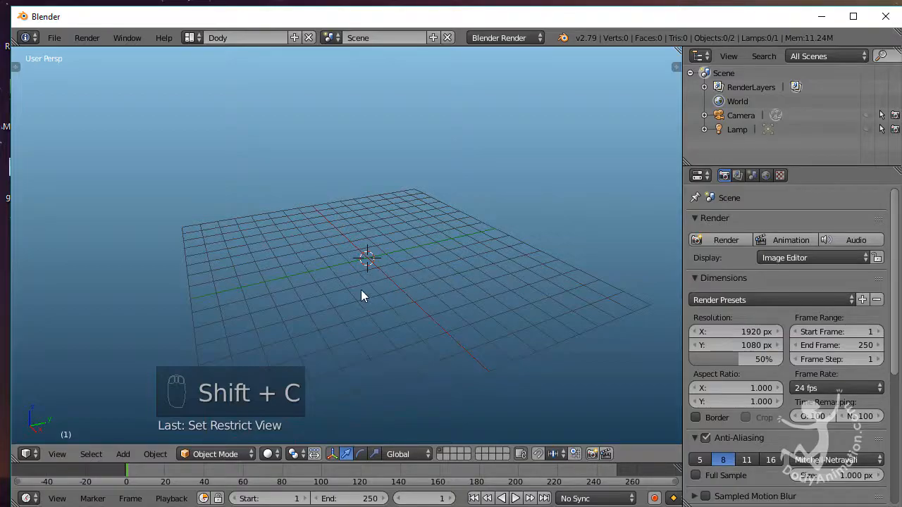
middle_click_drag(363, 296, 296, 281)
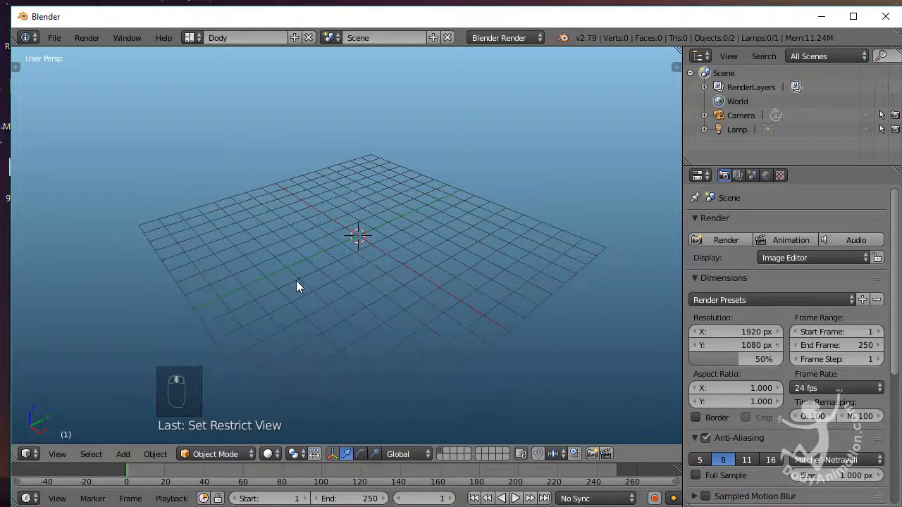
- Add an Archipack wall at the 3D cursor
key("t")
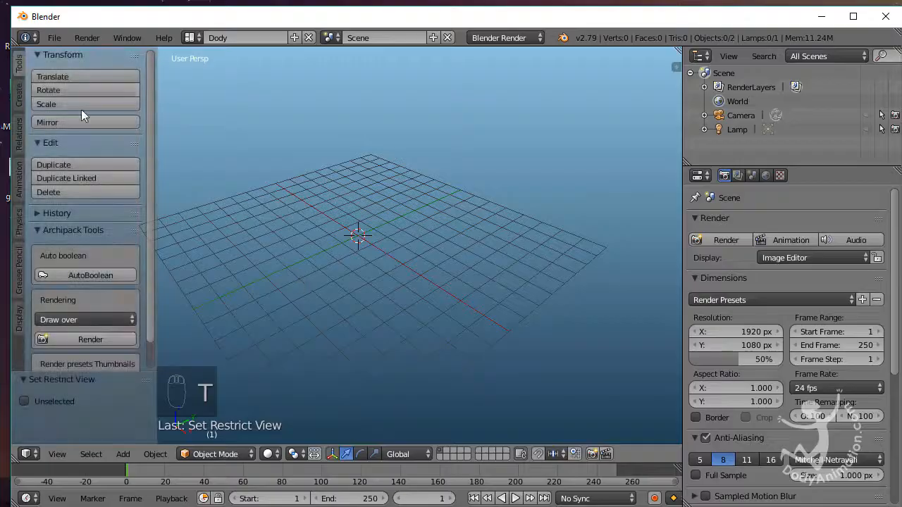
left_click(21, 94)
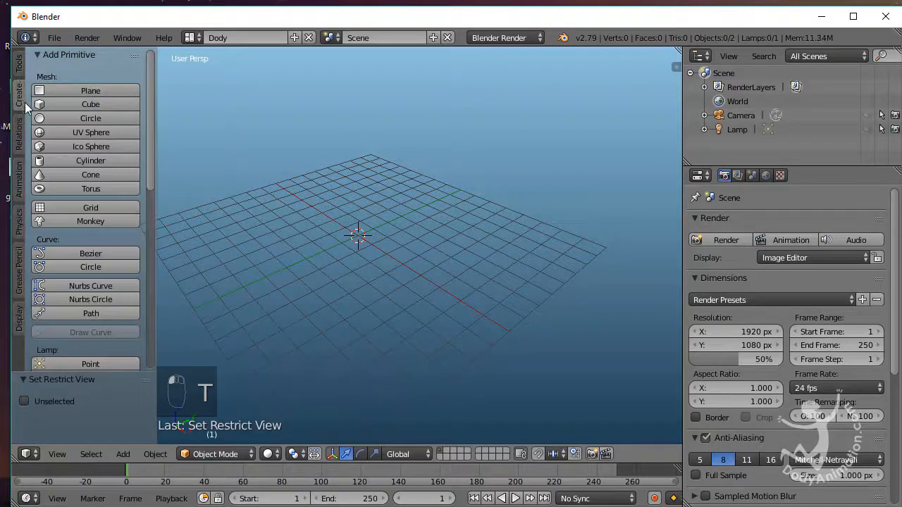
left_click(43, 57)
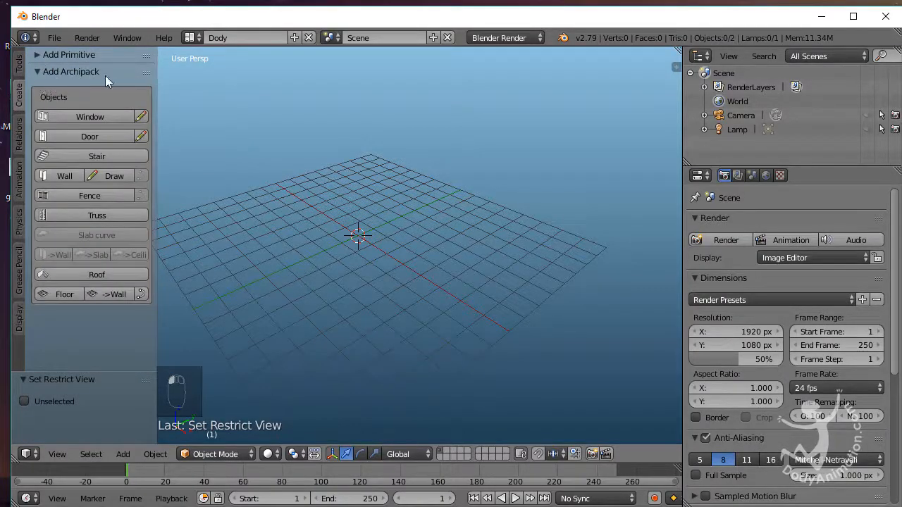
middle_click_drag(448, 226, 445, 229)
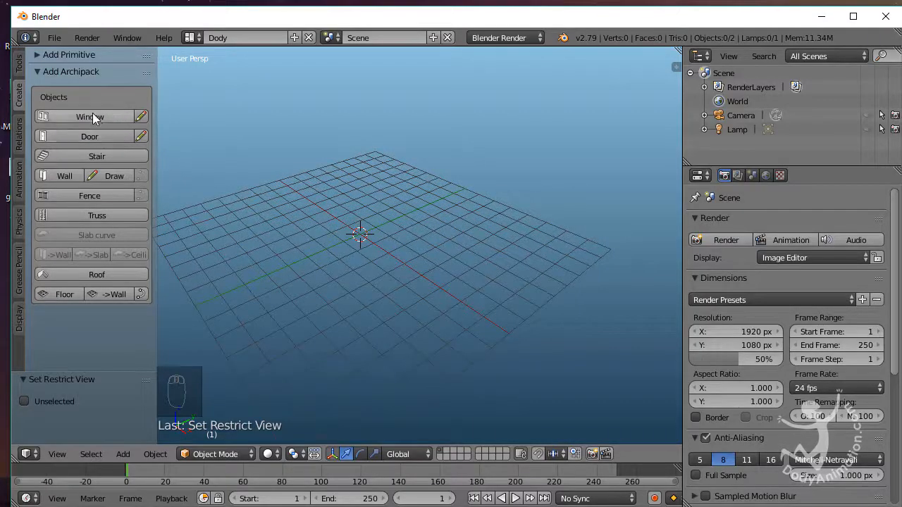
left_click(62, 179)
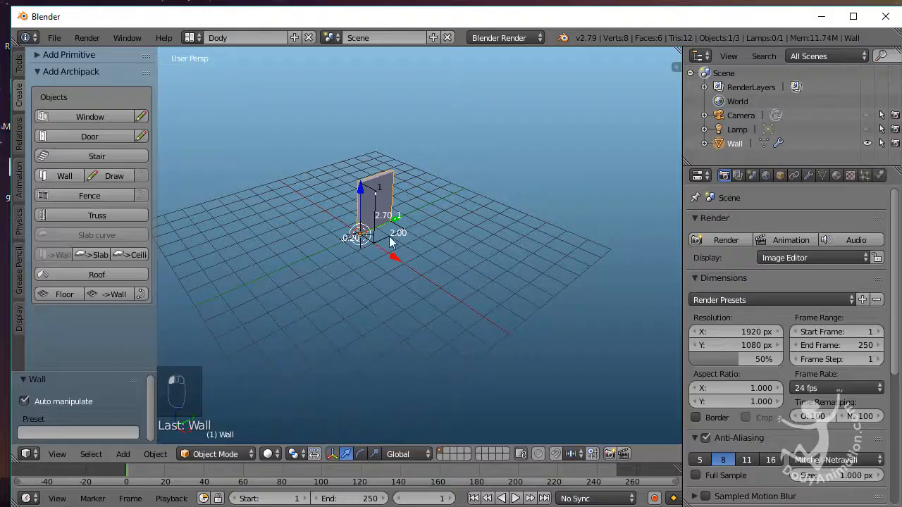
- Set the wall's length dimension to 5 using its on-screen size label
scroll(390, 241, "up", 3)
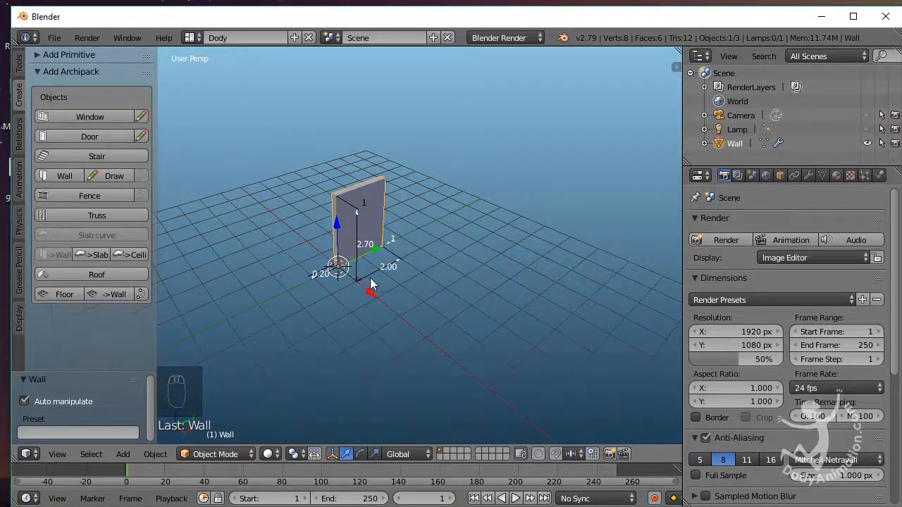
scroll(369, 284, "up", 2)
scroll(413, 263, "up", 1)
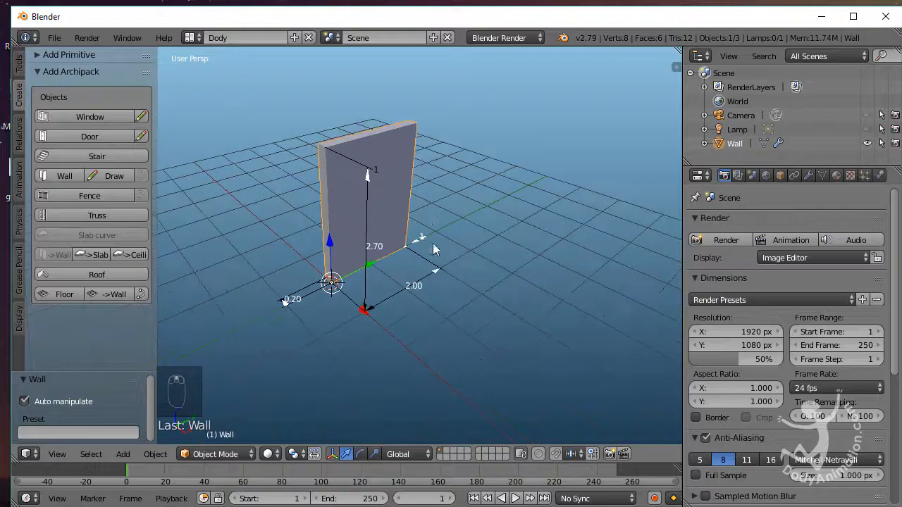
middle_click_drag(433, 245, 432, 258, "shift")
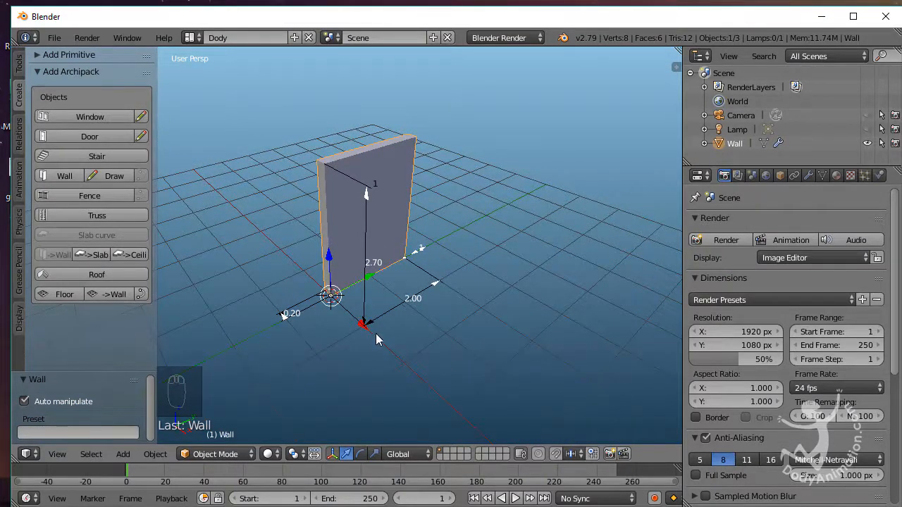
middle_click_drag(496, 288, 431, 330)
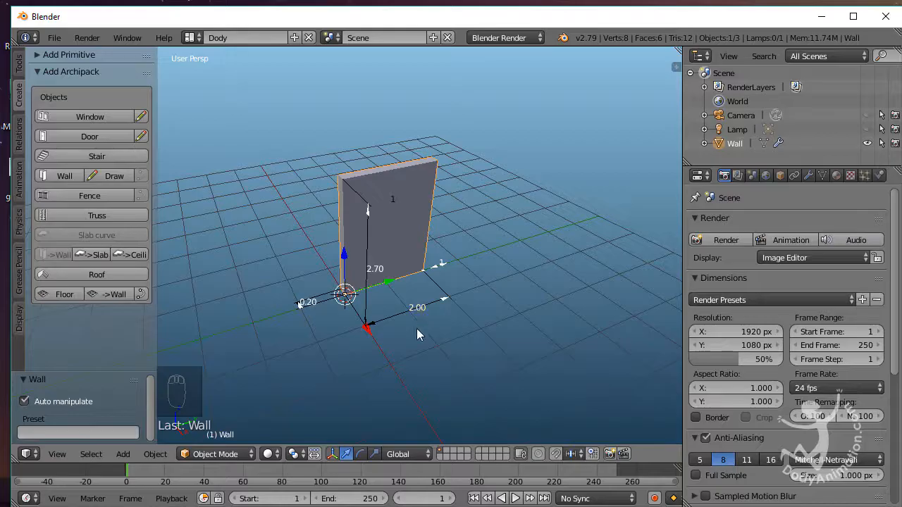
left_click(417, 308)
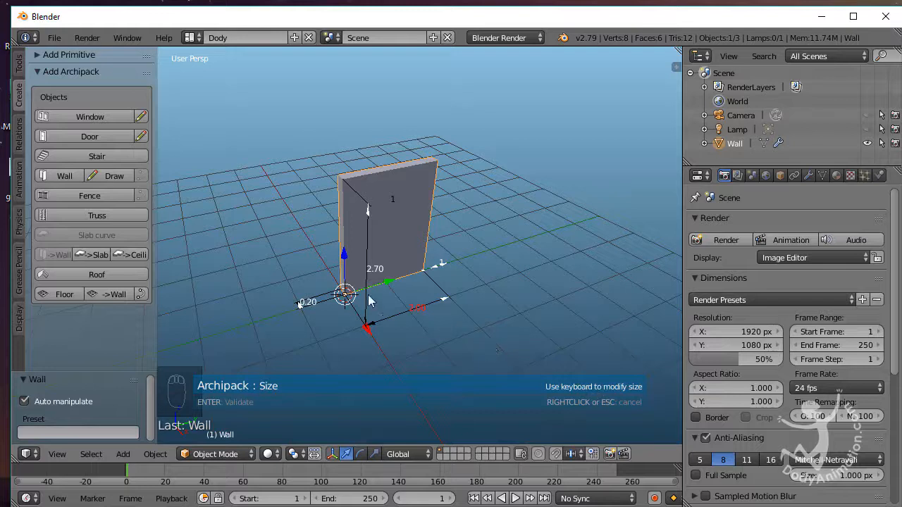
type("5")
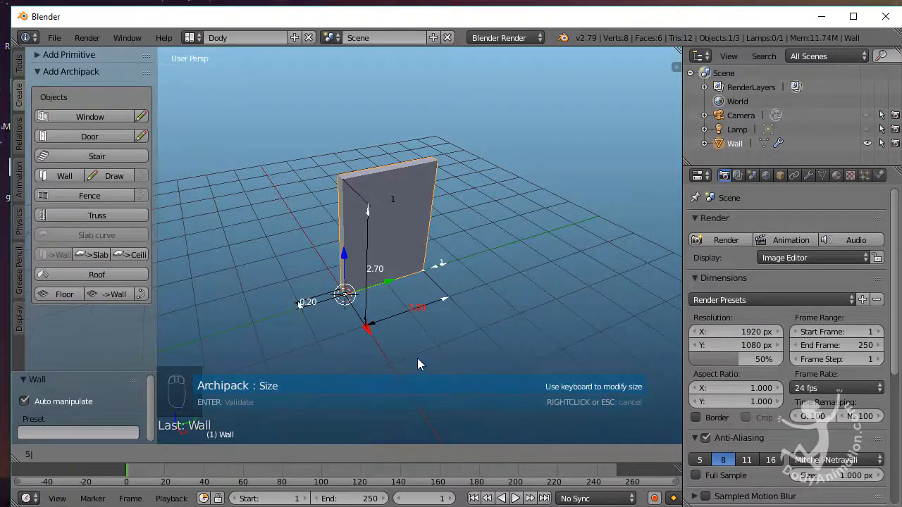
key("Return")
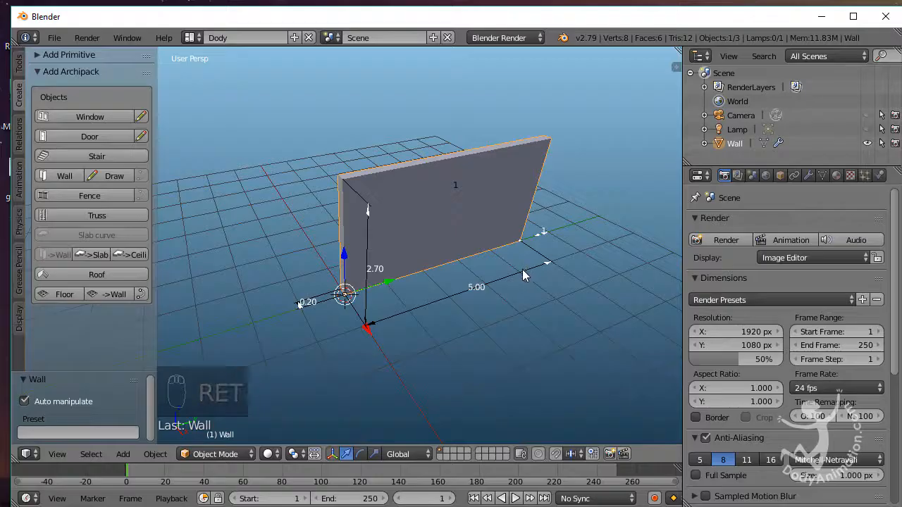
- Set the scene's length unit system to Metric
left_click(751, 175)
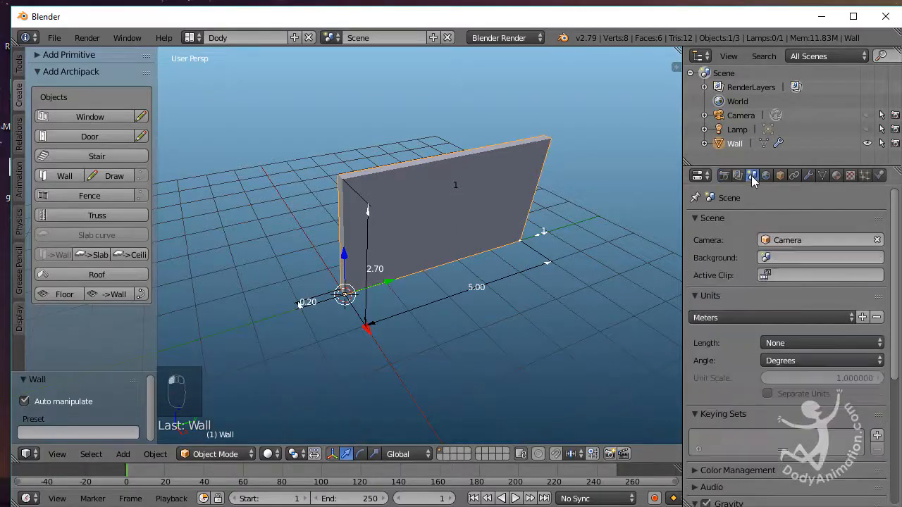
left_click(777, 344)
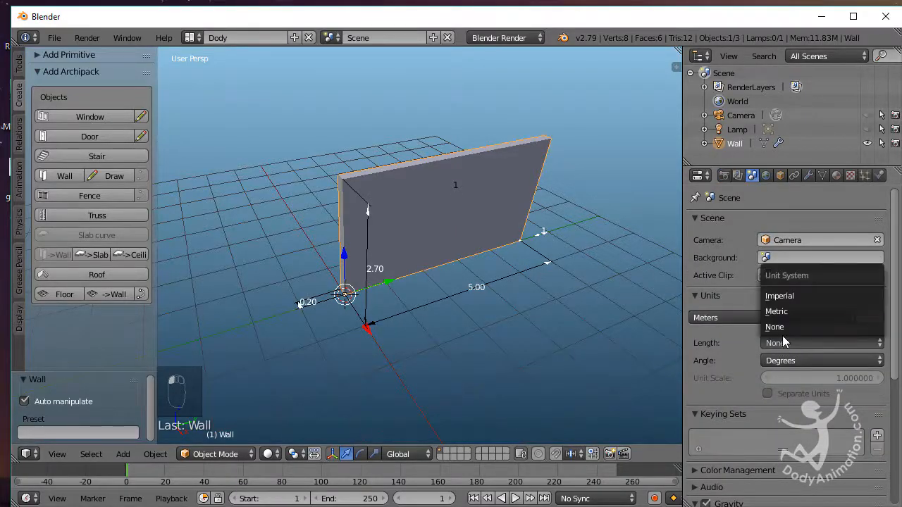
left_click(782, 311)
- With snapping enabled, stretch the wall's far end to a length of 8 m and shorten it back to 5 m
scroll(486, 289, "down", 2)
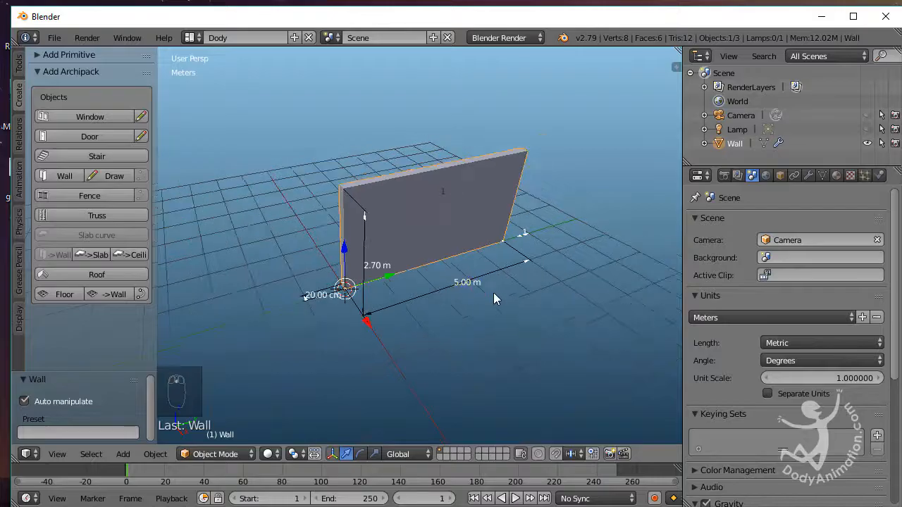
middle_click_drag(398, 319, 430, 269)
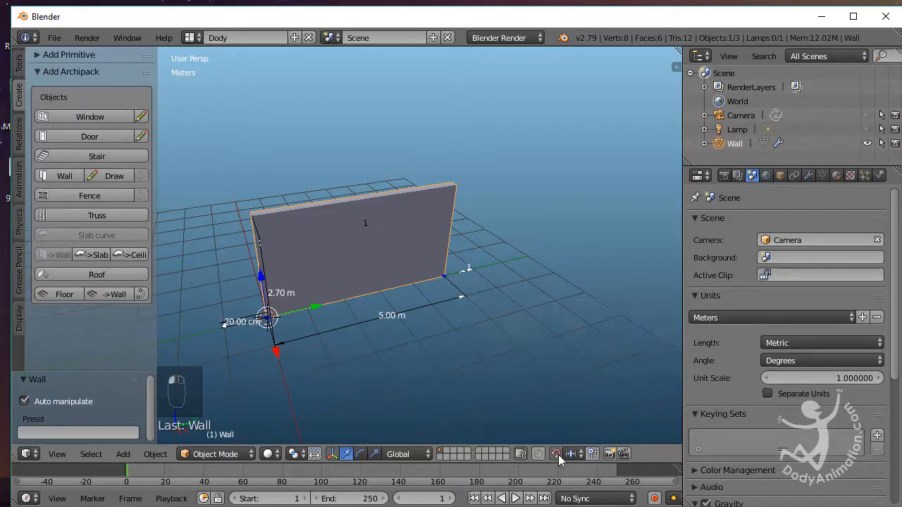
left_click(444, 279)
left_click_drag(444, 279, 526, 263)
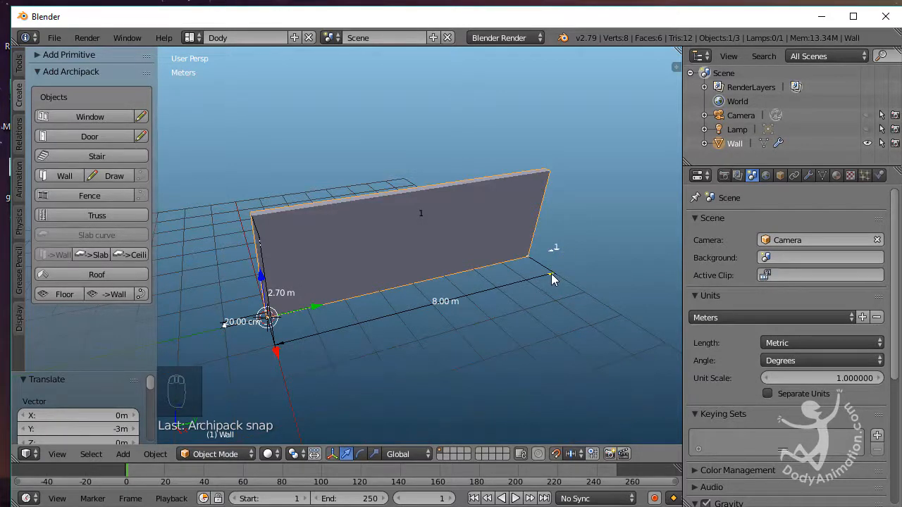
left_click_drag(553, 280, 469, 303)
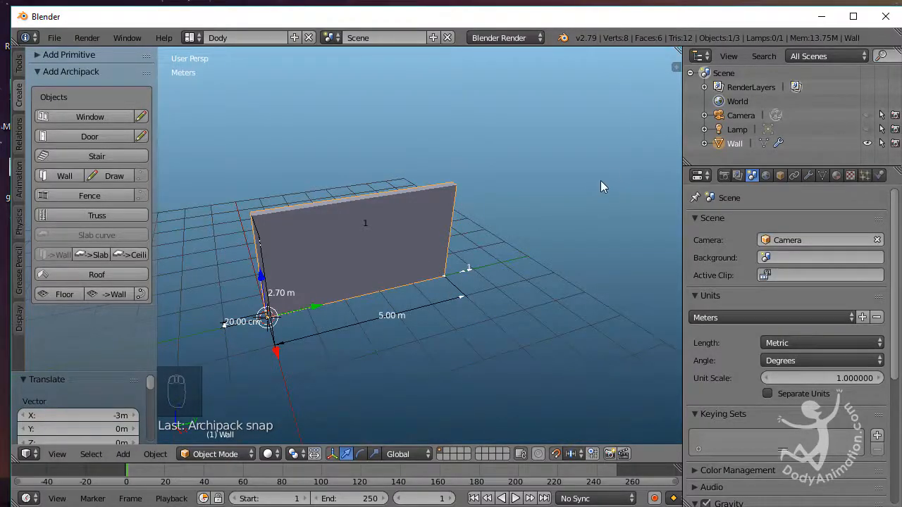
- Display the wall's Archipack parameters beside the 3D view, down to its part settings
key("n")
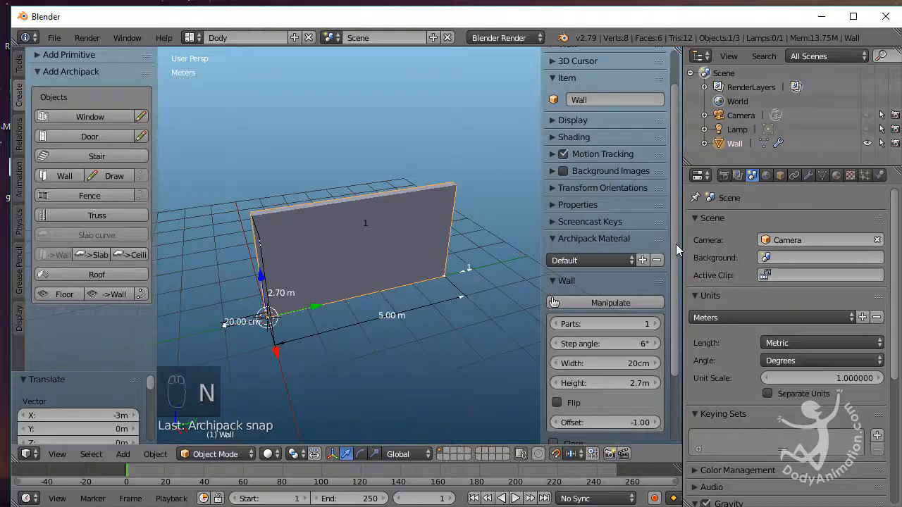
left_click_drag(676, 244, 679, 329)
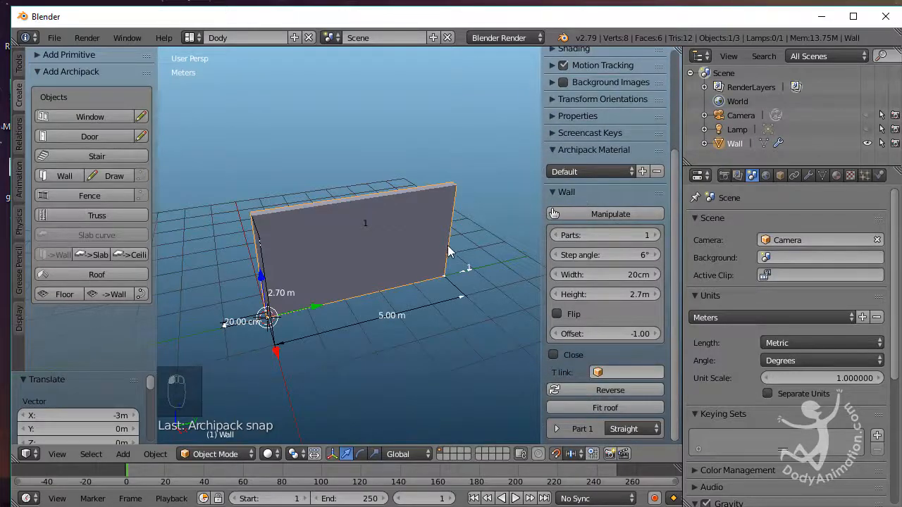
middle_click_drag(449, 243, 429, 243, "shift")
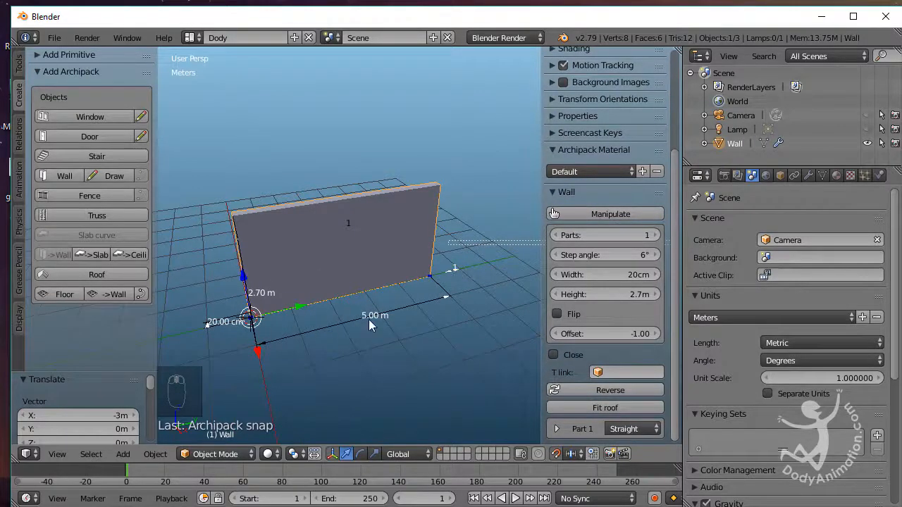
- Toggle the wall's on-screen manipulation handles off and on, and examine the settings of wall Part 1
left_click(605, 214)
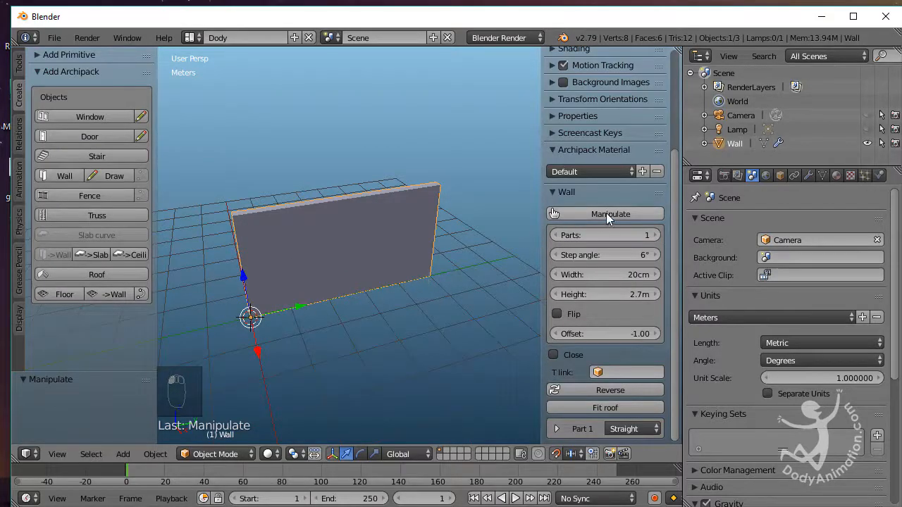
left_click(605, 214)
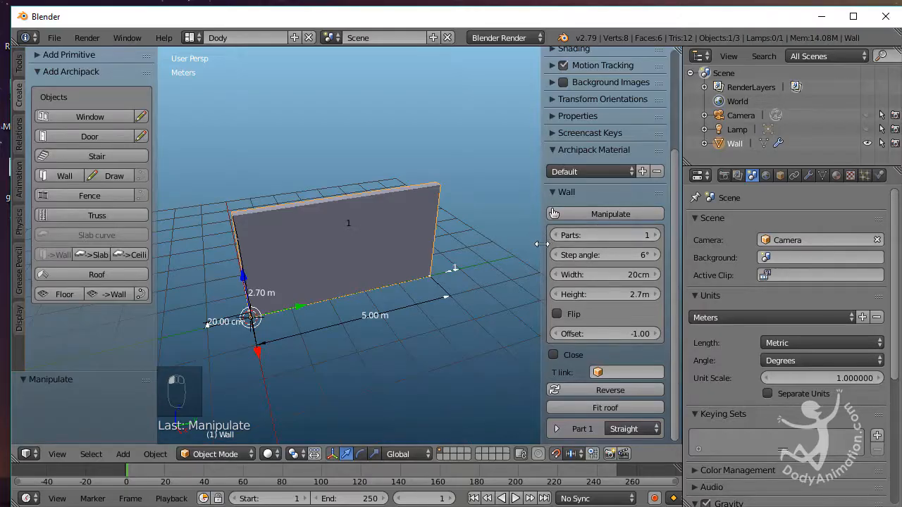
left_click_drag(541, 244, 508, 243)
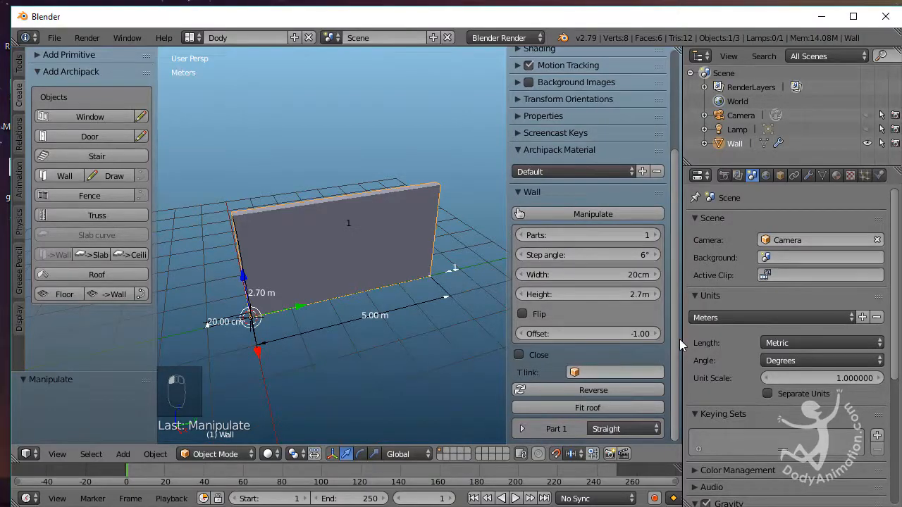
left_click(522, 428)
scroll(666, 337, "down", 4)
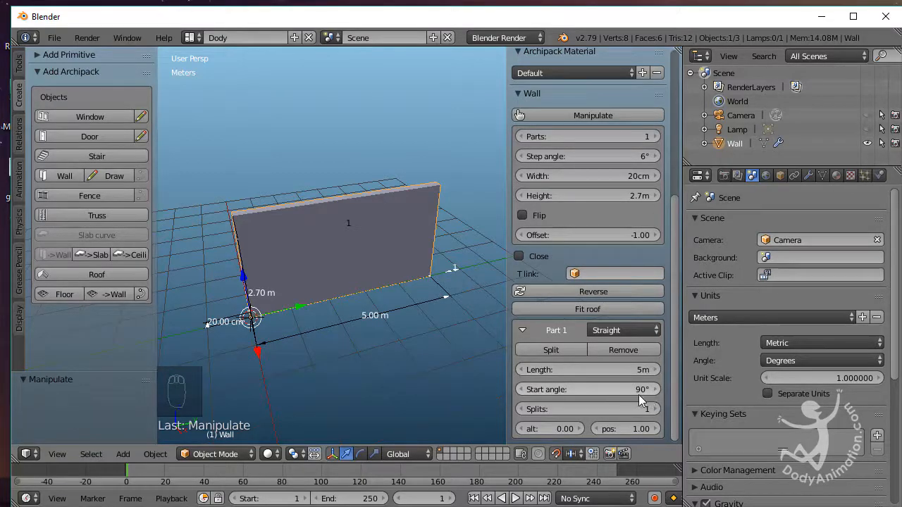
left_click(522, 329)
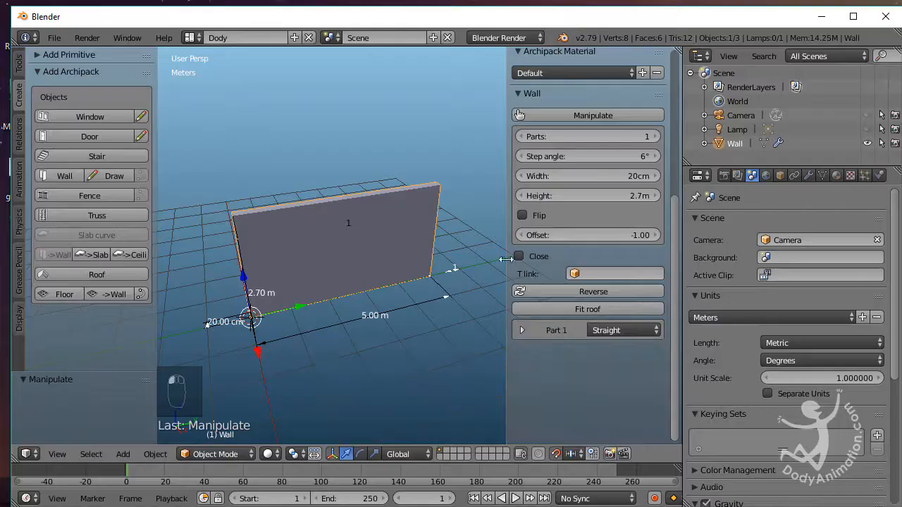
left_click_drag(508, 92, 540, 93)
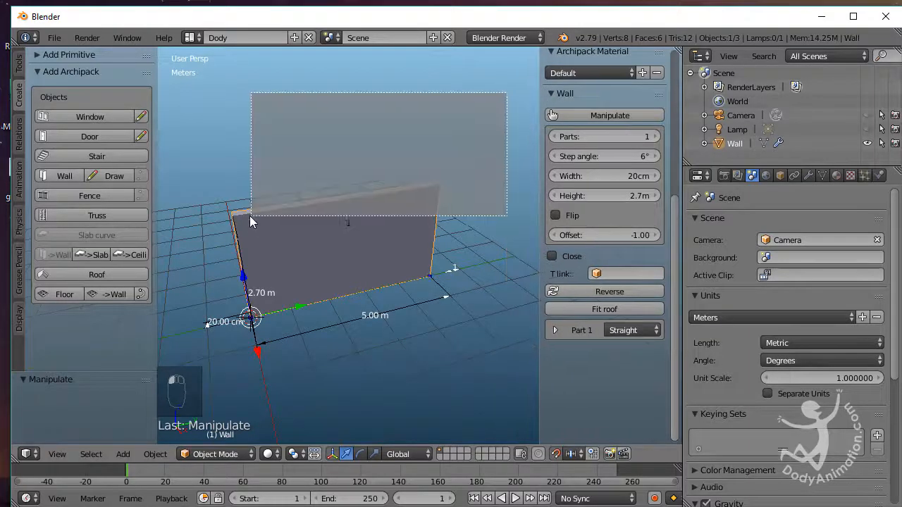
- Reactivate the wall's manipulation handles and add a second straight part about 3.61 m long at its far end
middle_click_drag(249, 215, 232, 211, "shift")
key("Escape")
left_click(412, 241)
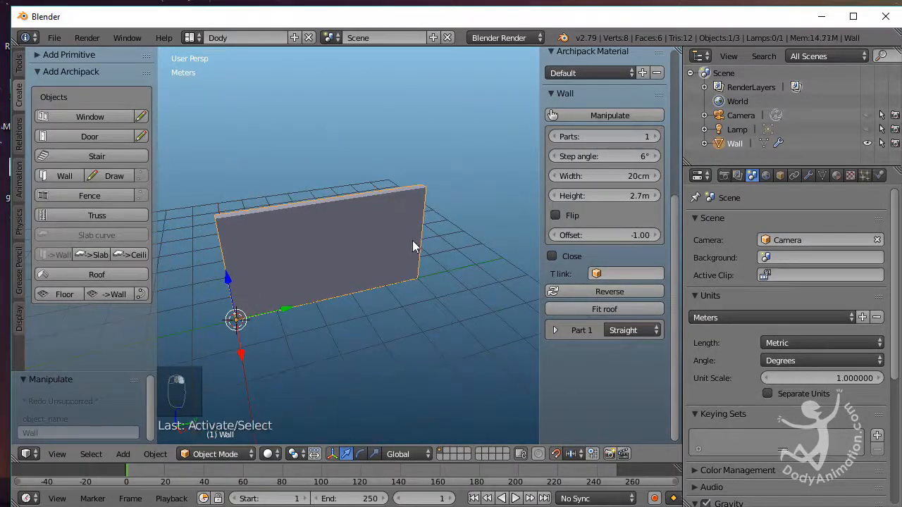
left_click(606, 116)
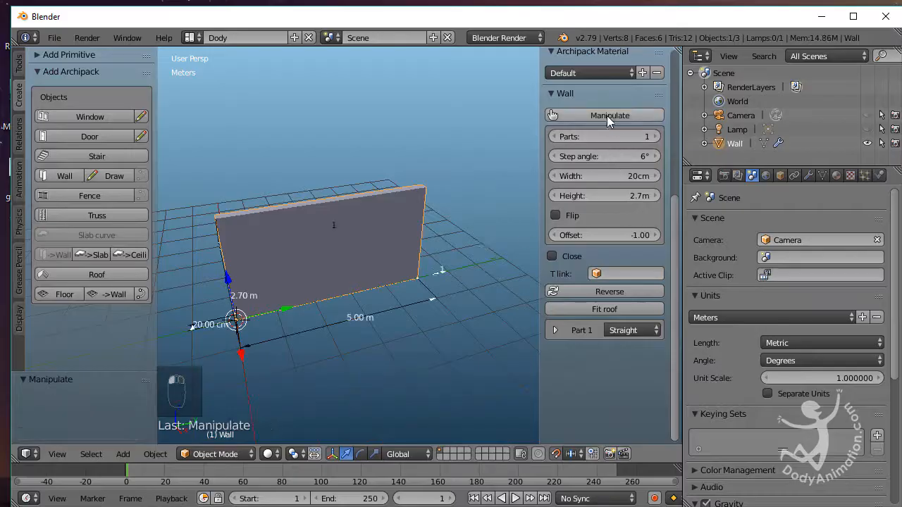
middle_click_drag(470, 306, 449, 275)
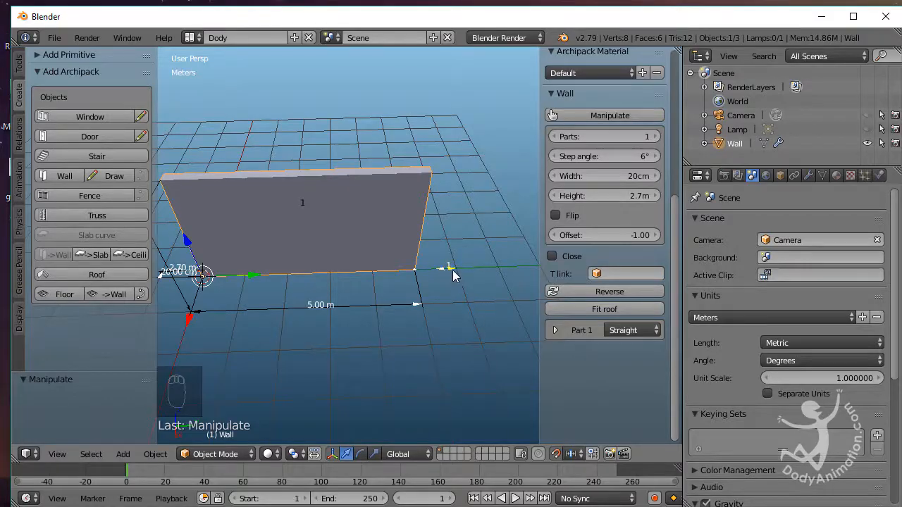
left_click(453, 269)
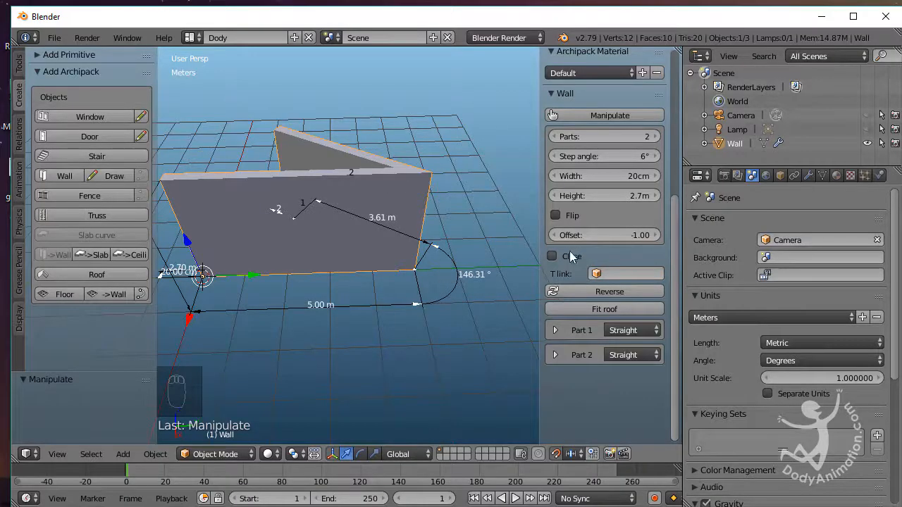
- Set the angle between wall parts 1 and 2 to 90°
left_click(474, 274)
type("90")
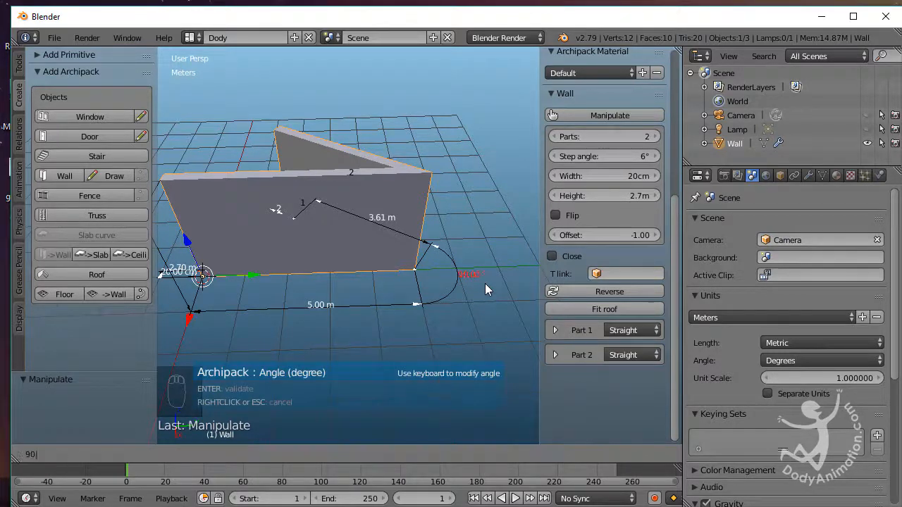
key("KP_Enter")
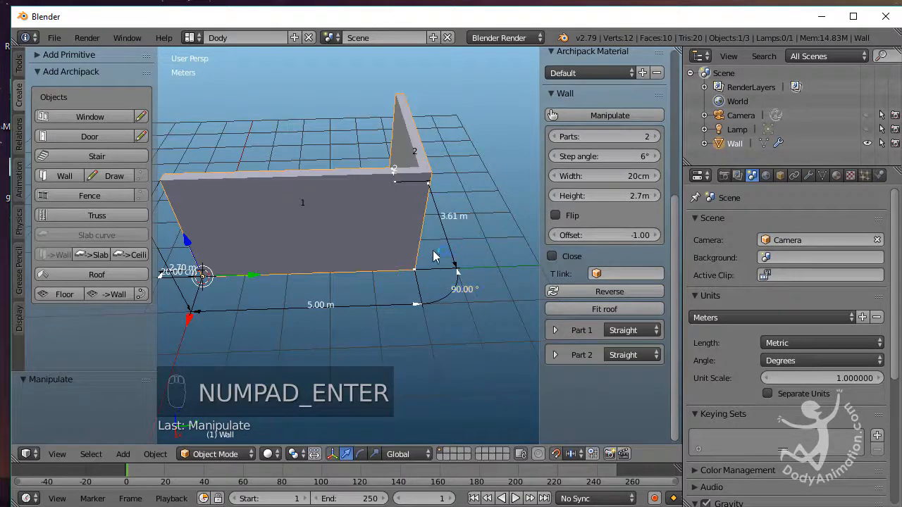
- Try swinging wall part 2 to about 84° with its angle handle, and set the angle back to 90°
middle_click_drag(485, 283, 189, 281)
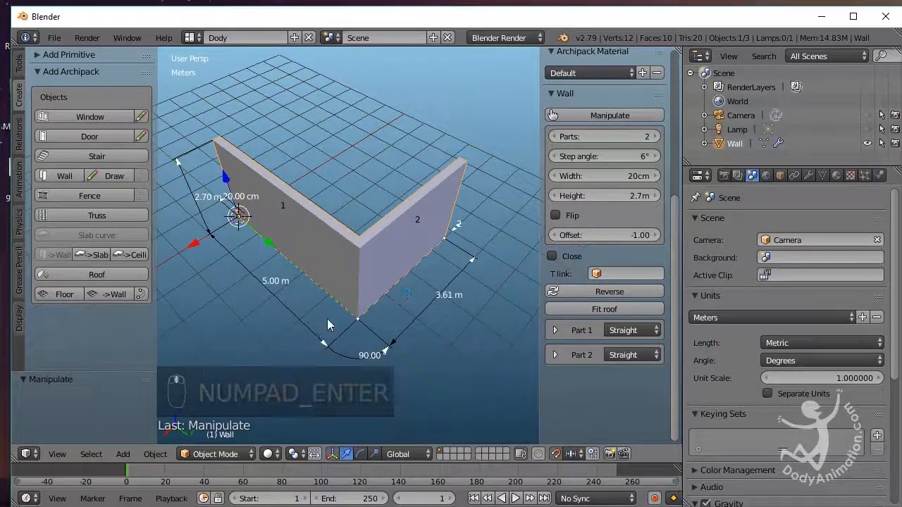
middle_click_drag(454, 265, 316, 273, "shift")
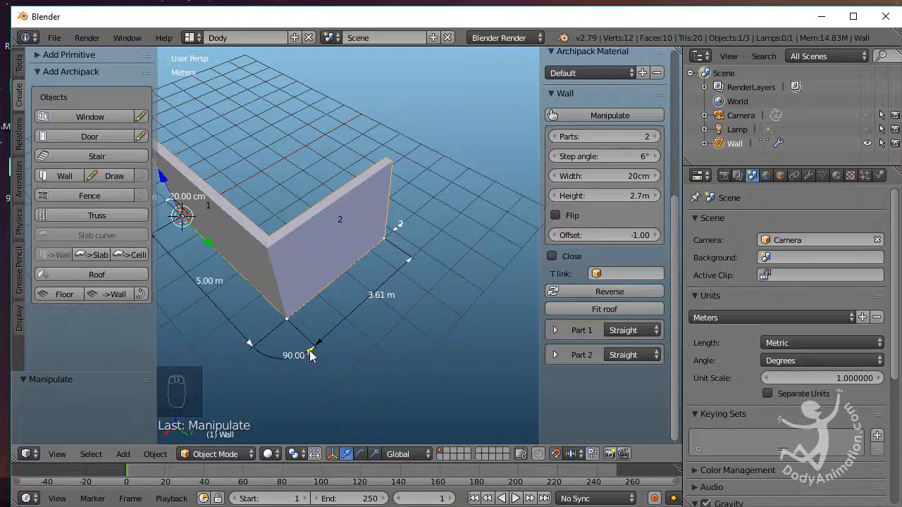
mouse_move(311, 356)
left_mouse_down()
mouse_move(321, 325)
mouse_move(312, 358)
mouse_move(273, 366)
mouse_move(317, 324)
mouse_move(296, 359)
left_mouse_up()
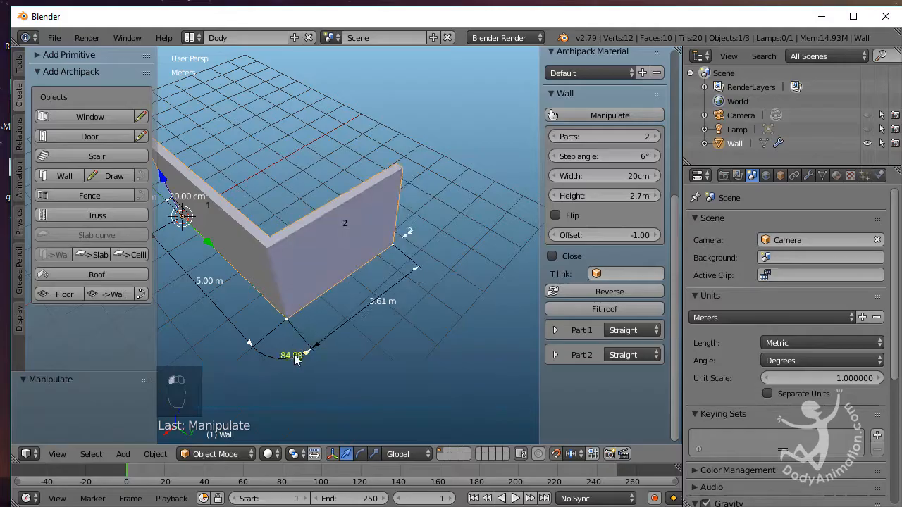
left_click(293, 357)
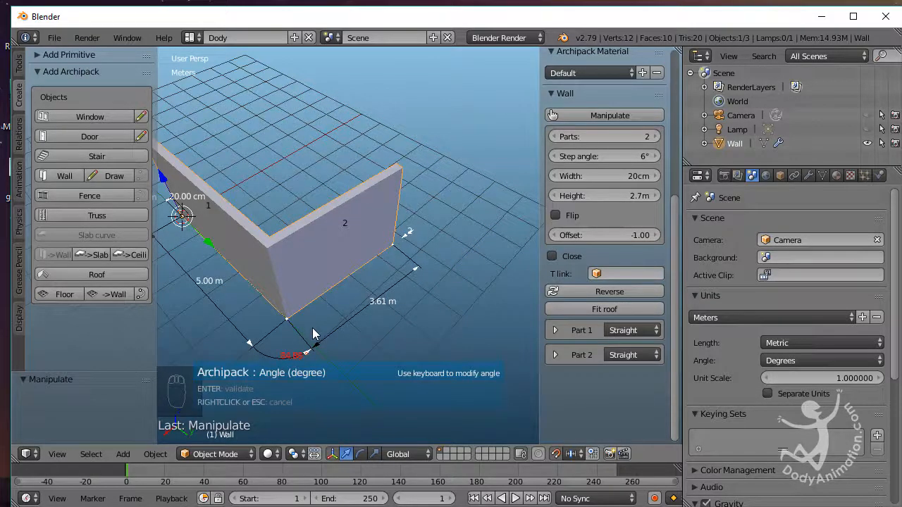
key("KP_Enter")
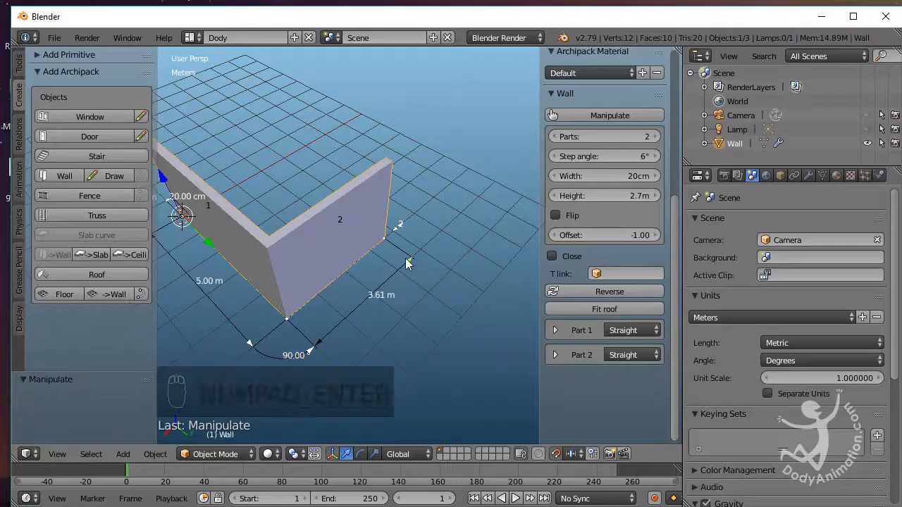
- Stretch wall part 2 to about 6.61 m, shorten it to about 2.61 m, and set its length to exactly 6 m
left_click_drag(409, 261, 471, 214)
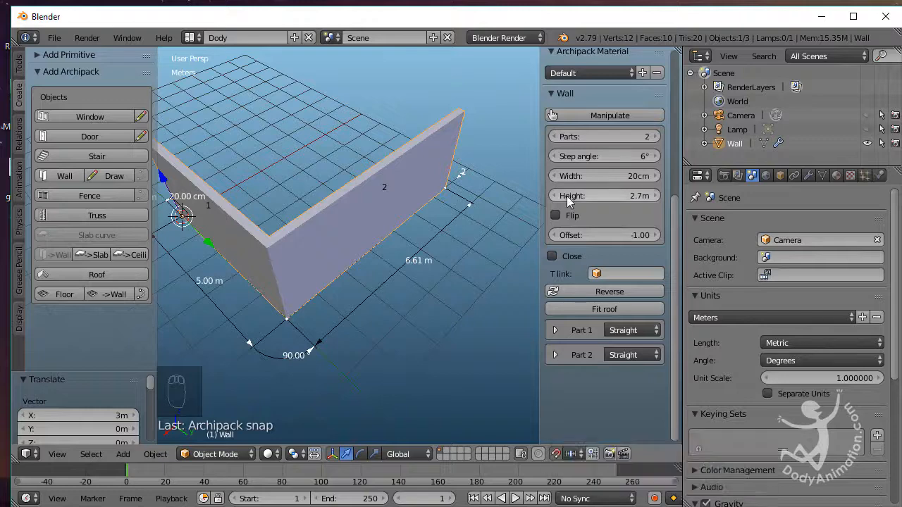
left_click_drag(470, 206, 389, 274)
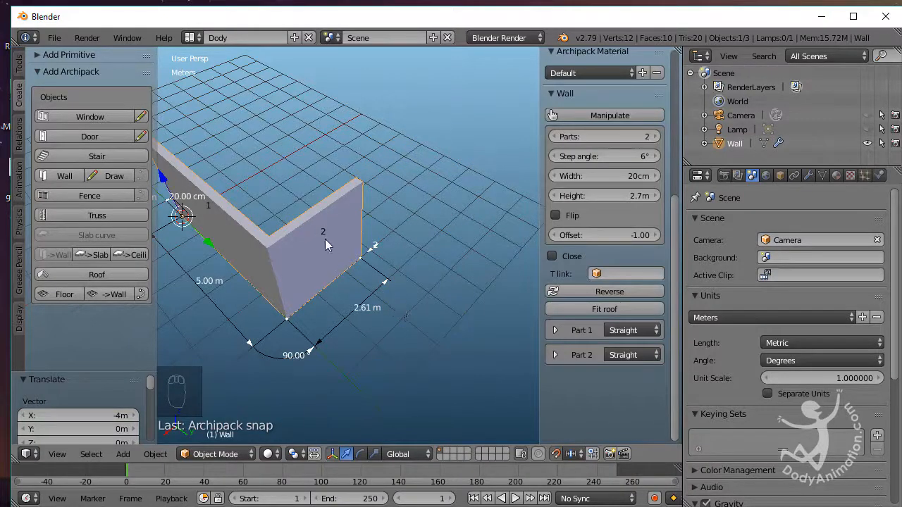
left_click(363, 313)
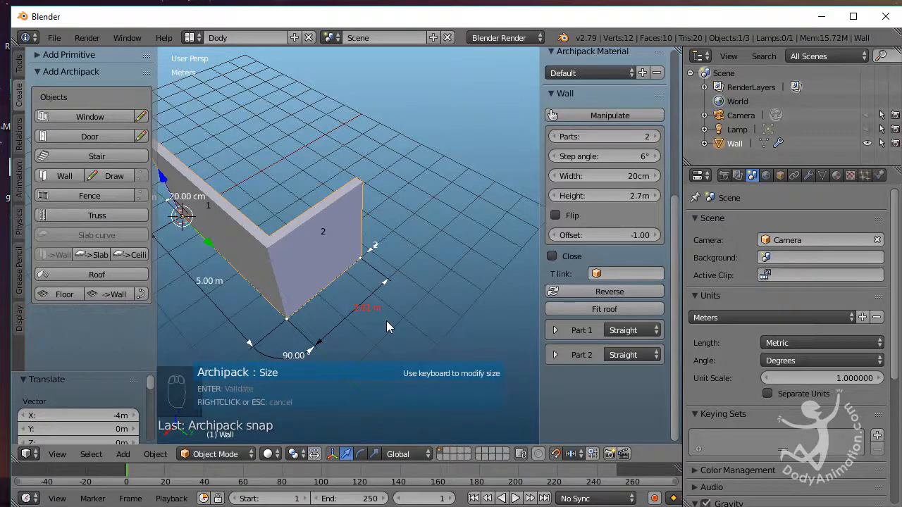
type("6")
key("KP_Enter")
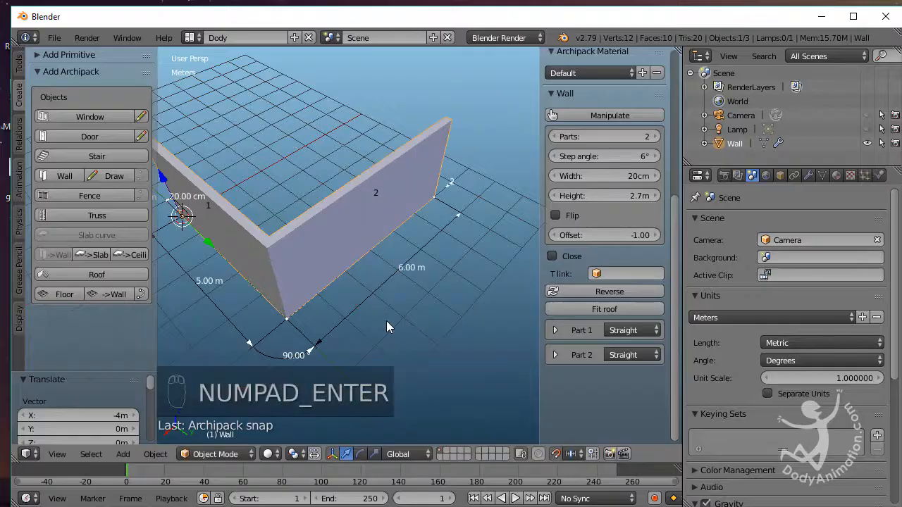
- Add a third wall part at 90° to the end of part 2 and stretch it to 9 m
middle_click_drag(386, 323, 406, 305)
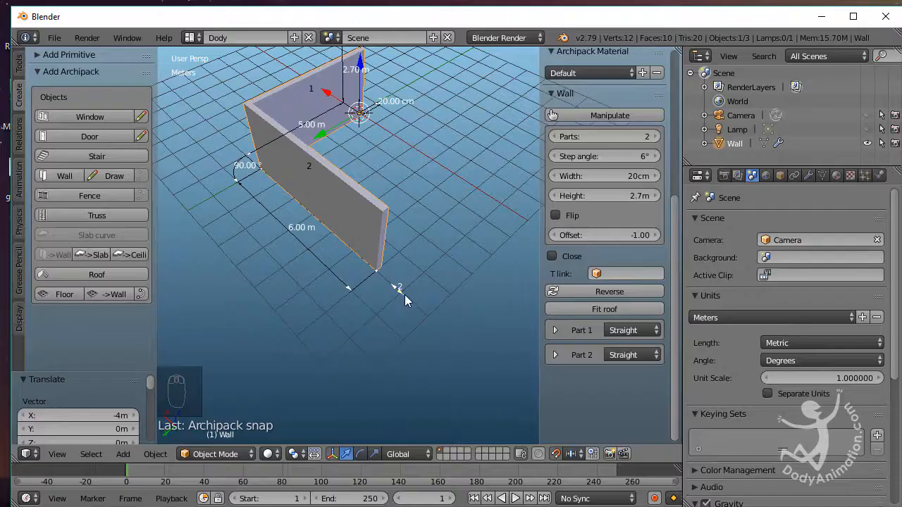
left_click(402, 295)
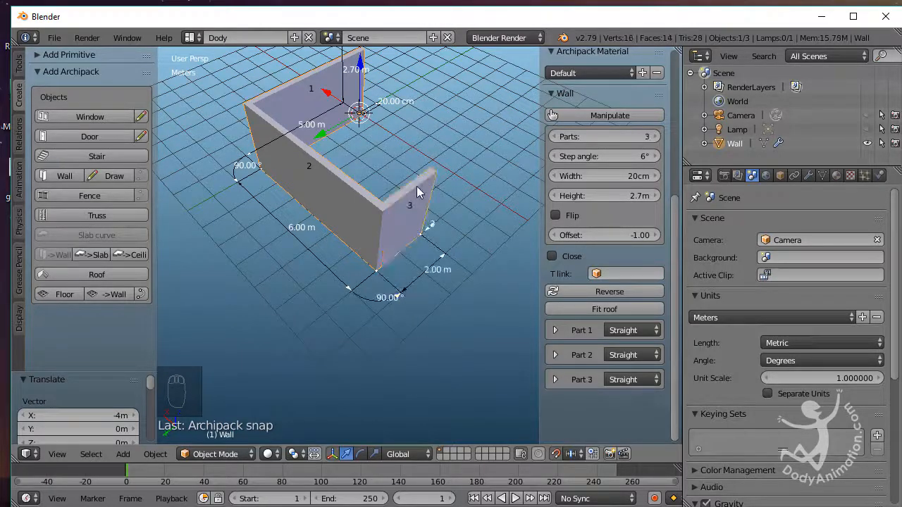
middle_click_drag(433, 257, 395, 289)
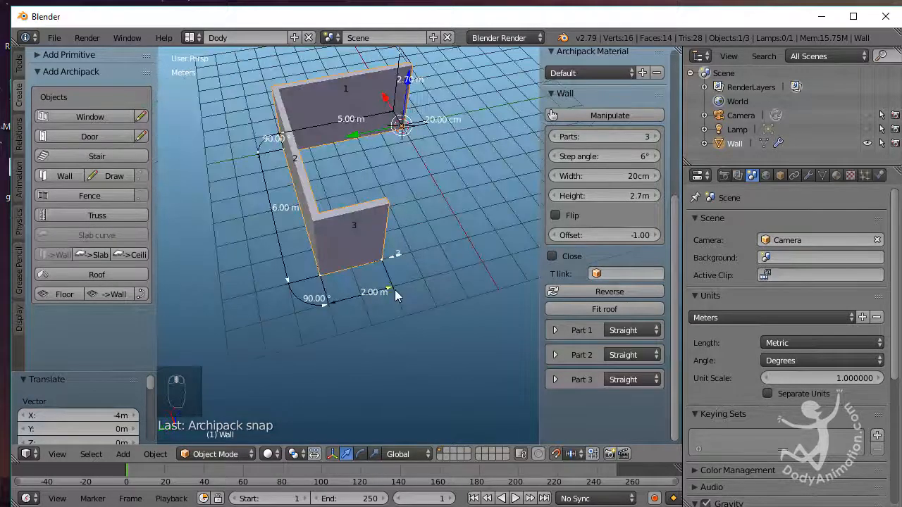
left_click_drag(404, 290, 507, 258)
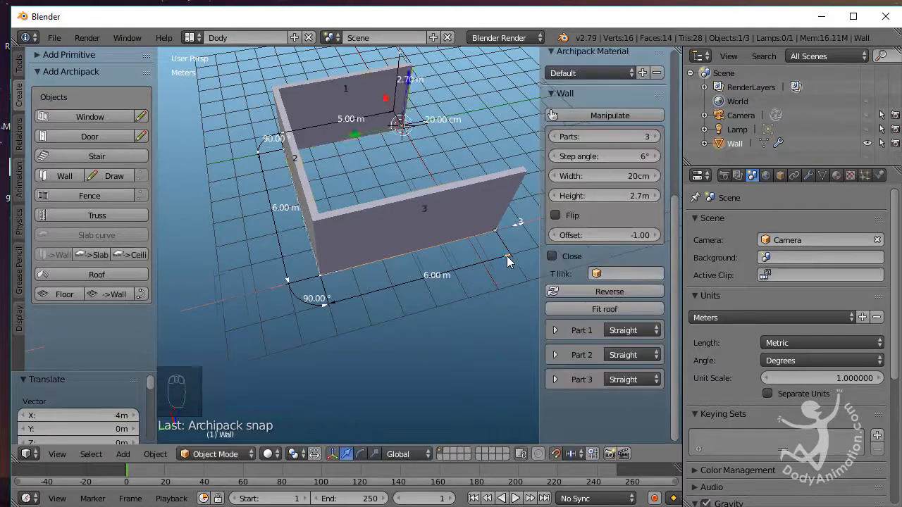
middle_click_drag(507, 258, 370, 293, "shift")
left_click_drag(391, 305, 476, 310)
- Add a fourth wall part at 90° to the end of part 3 and stretch it to 6 m
middle_click_drag(329, 284, 236, 290, "shift")
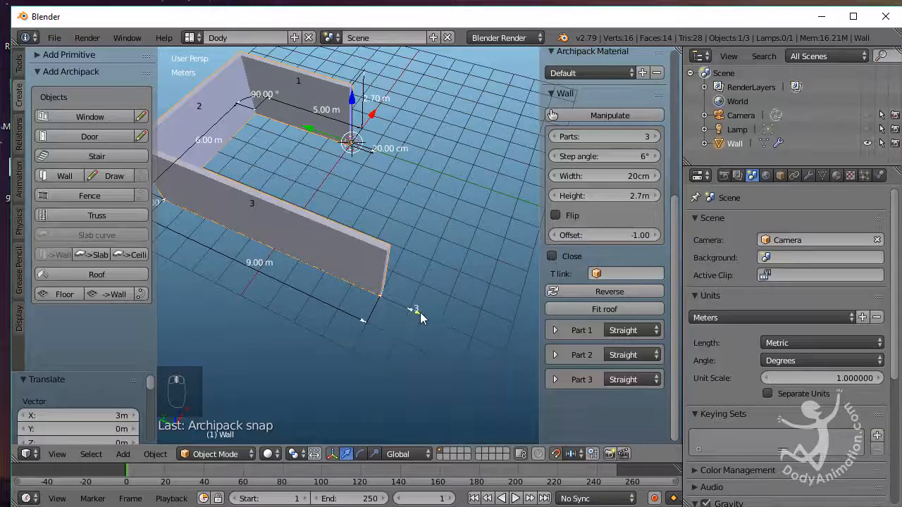
left_click(420, 314)
middle_click_drag(457, 309, 296, 313)
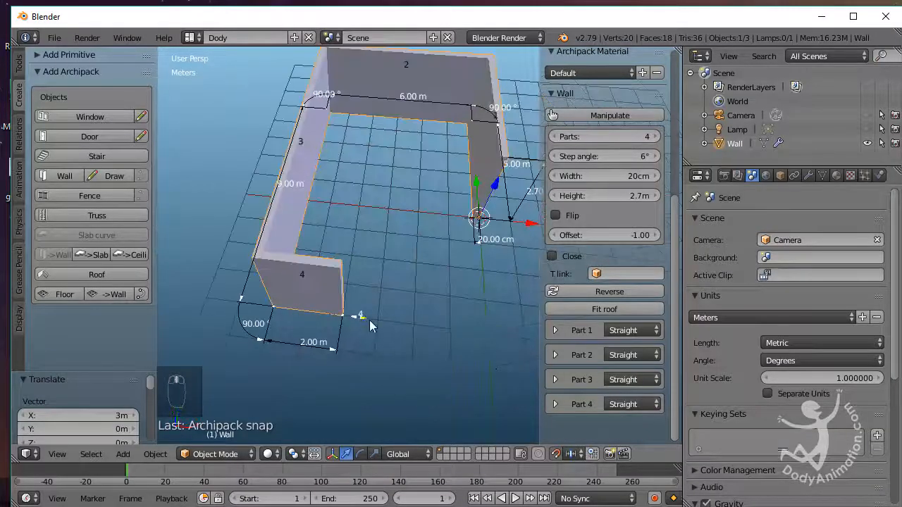
left_click_drag(352, 357, 484, 360)
middle_click_drag(483, 360, 433, 342)
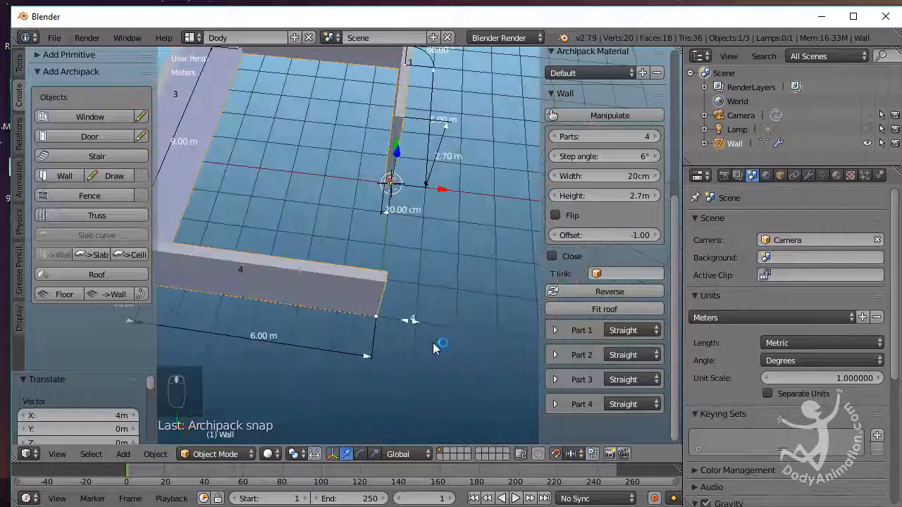
left_click(413, 321)
key("ctrl+z")
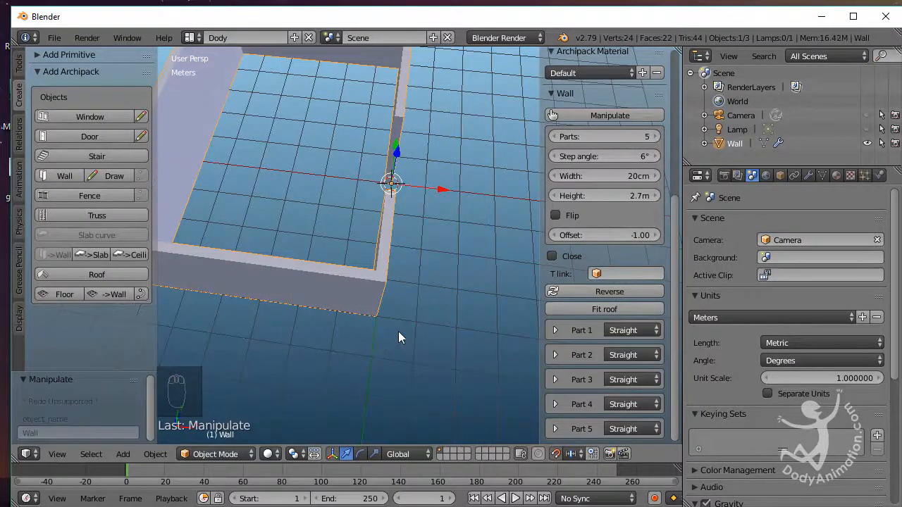
key("ctrl+z")
right_click(351, 287)
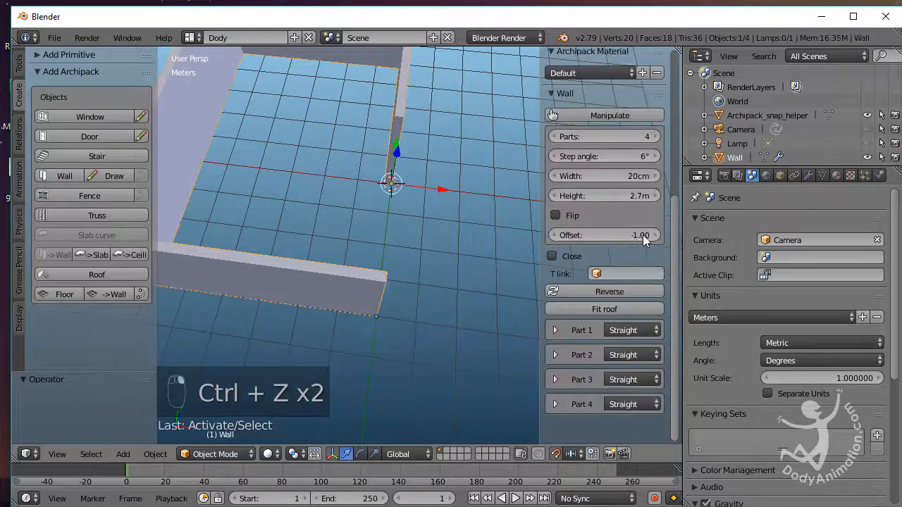
- Shorten wall part 4 to 4 m and add a fifth part 4 m long at 90° to its end
left_click(598, 115)
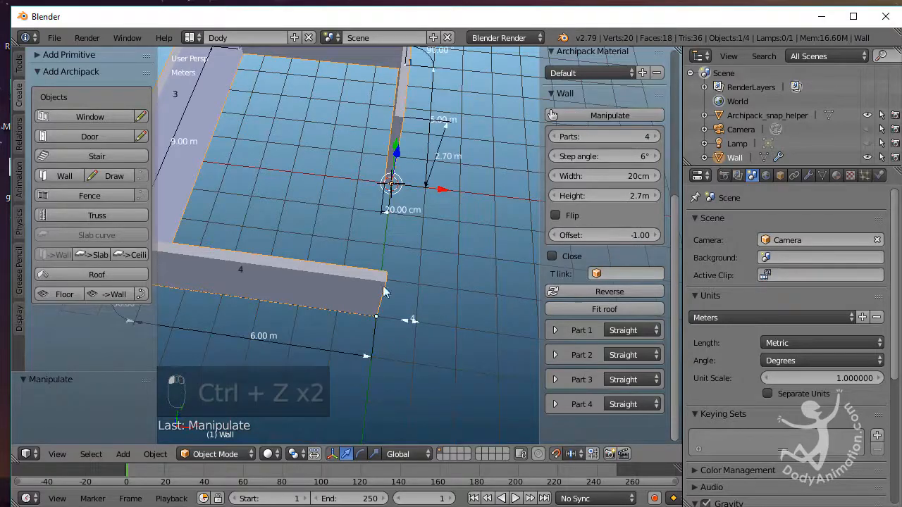
left_click_drag(370, 359, 280, 335)
middle_click_drag(280, 335, 365, 318)
left_click(336, 332)
left_click_drag(365, 318, 446, 336)
middle_click_drag(331, 334, 400, 283)
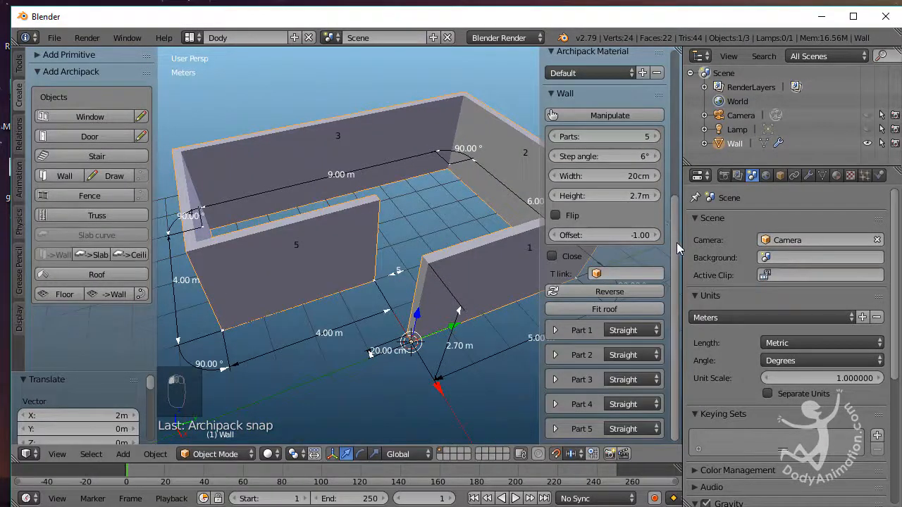
- Close the wall outline with a sixth part joining the free end of part 5 to the start of part 1
left_click(552, 255)
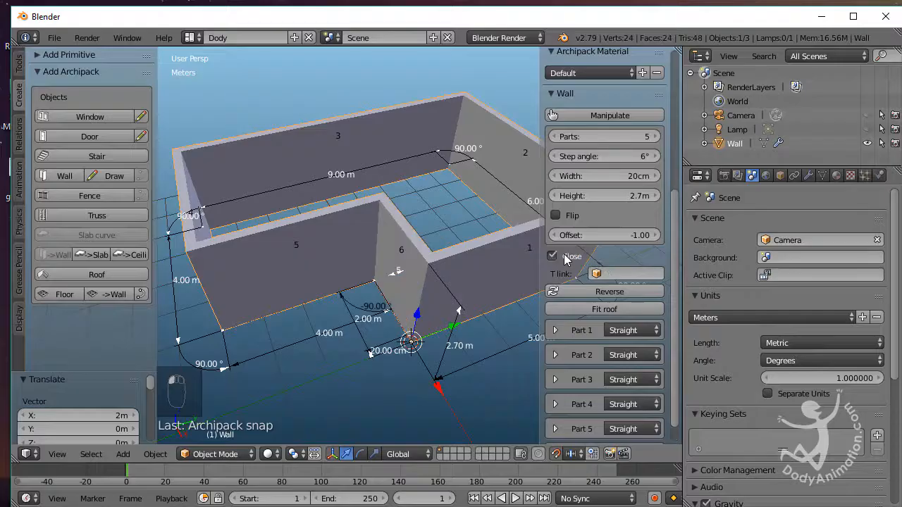
middle_click_drag(387, 317, 373, 271)
scroll(672, 366, "down", 1)
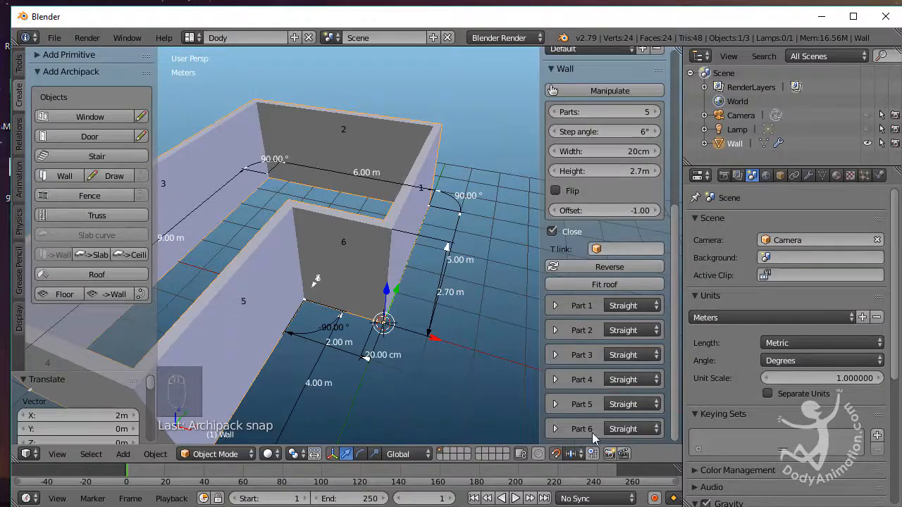
scroll(342, 252, "down", 5)
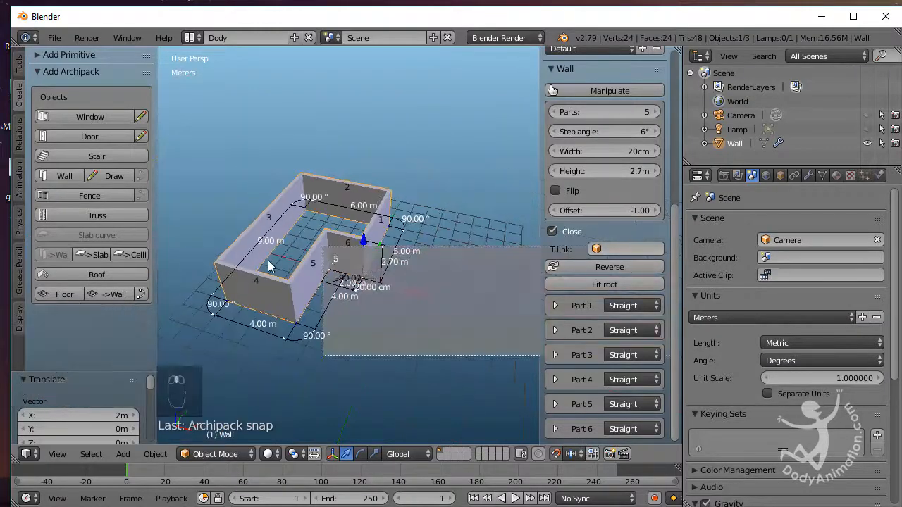
- Exit the wall's manipulators, reselect the wall and turn its manipulators back on
middle_click_drag(270, 266, 417, 208)
key("Escape")
scroll(312, 291, "up", 3)
right_click(445, 280)
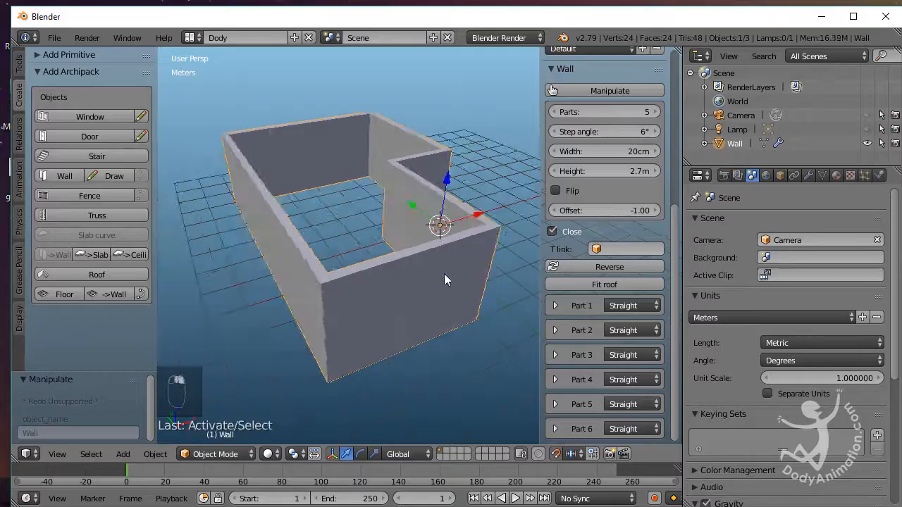
scroll(603, 176, "up", 4)
left_click(602, 203)
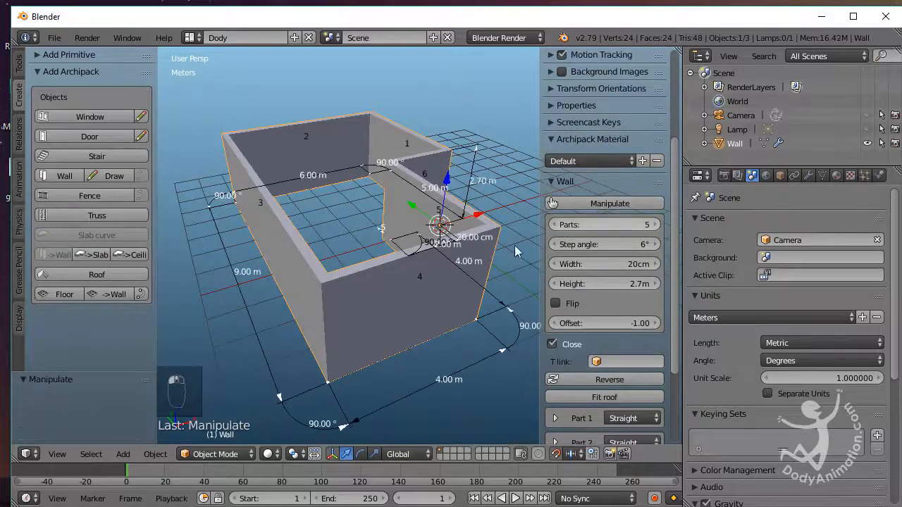
- Raise the L-shaped wall and set its height to 4 m
middle_click_drag(358, 264, 438, 177)
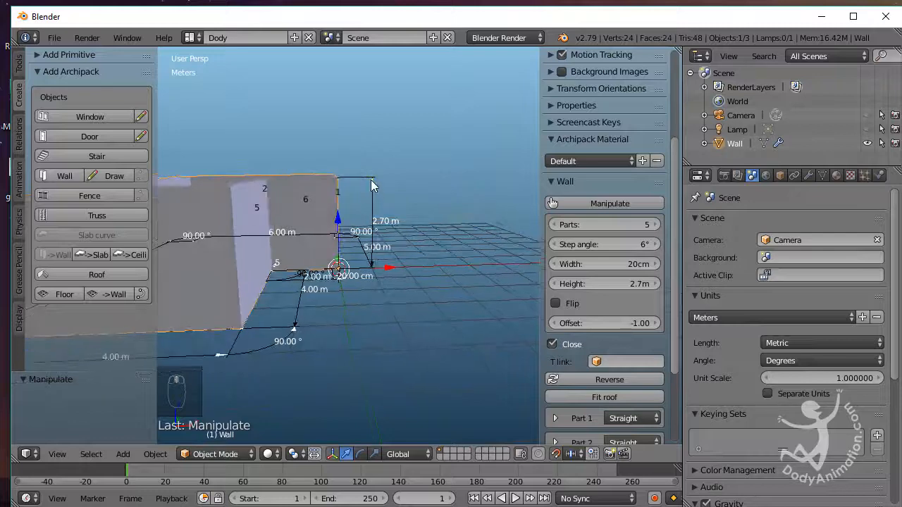
left_click_drag(371, 181, 372, 132)
middle_click_drag(418, 141, 430, 224)
left_click(432, 234)
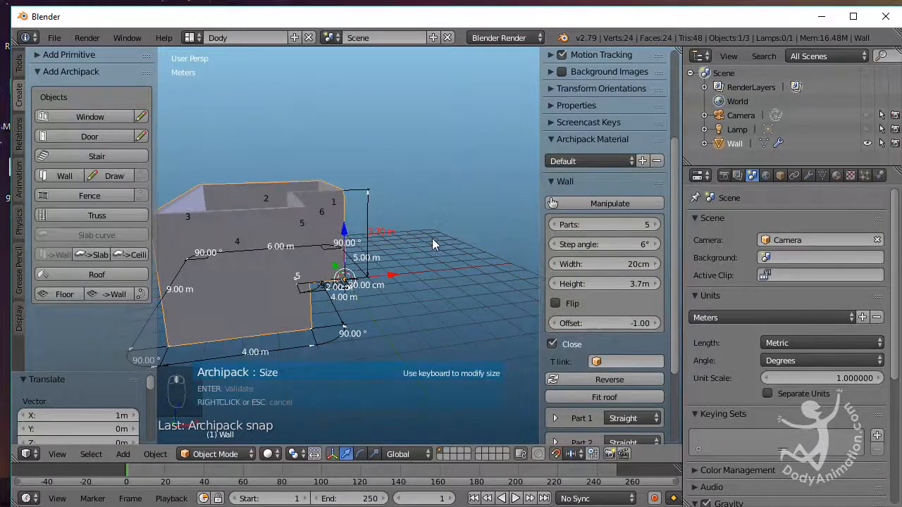
type("4")
key("KP_Enter")
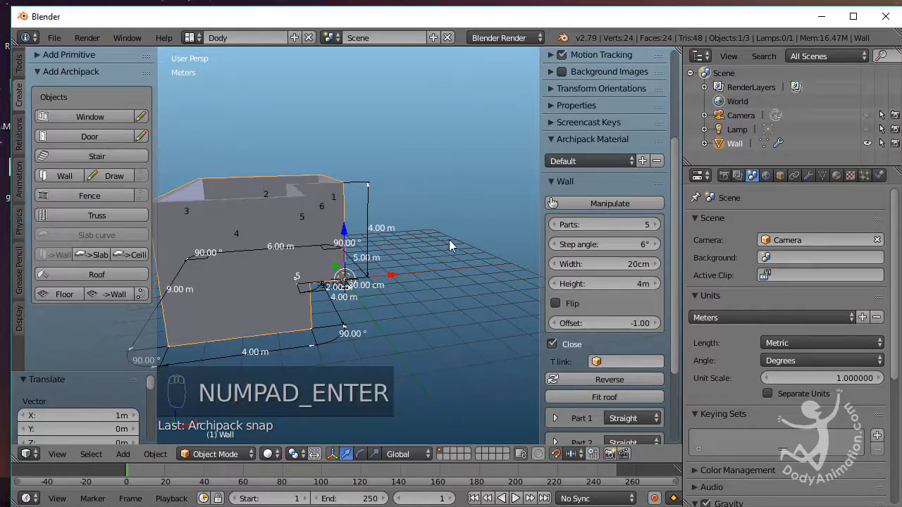
- Examine the closed L-shaped wall and its parameters from several angles
middle_click_drag(431, 238, 430, 282)
scroll(427, 278, "up", 2)
middle_click_drag(366, 217, 414, 267, "shift")
middle_click_drag(325, 246, 427, 214)
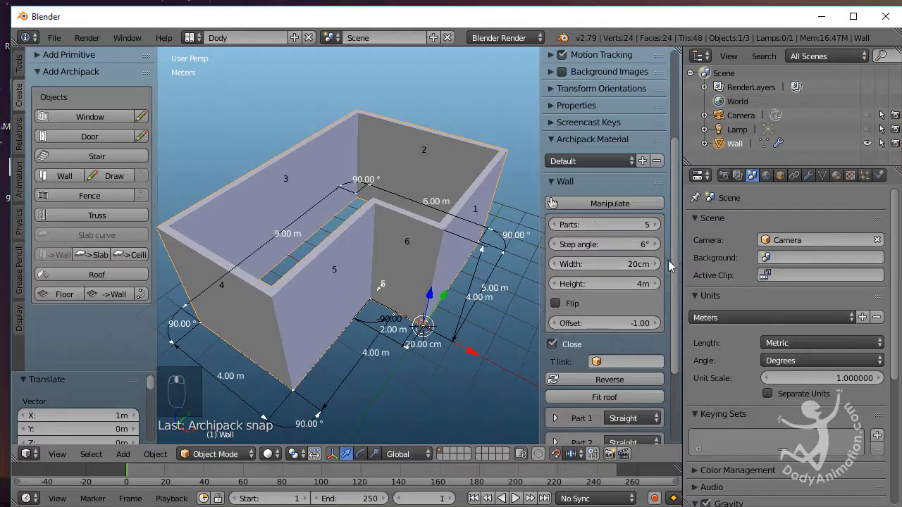
scroll(662, 357, "down", 4)
scroll(671, 336, "up", 4)
left_click_drag(673, 337, 673, 224)
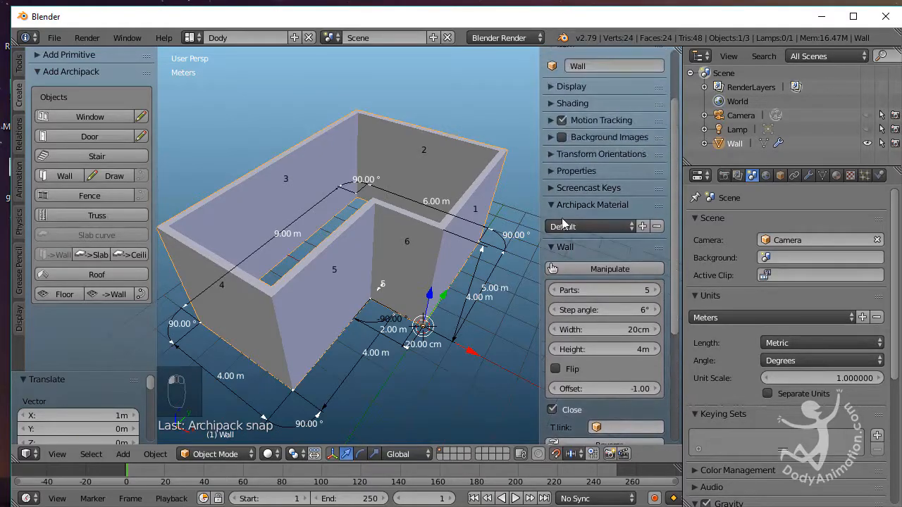
middle_click_drag(419, 210, 430, 181, "shift")
scroll(393, 214, "down", 4)
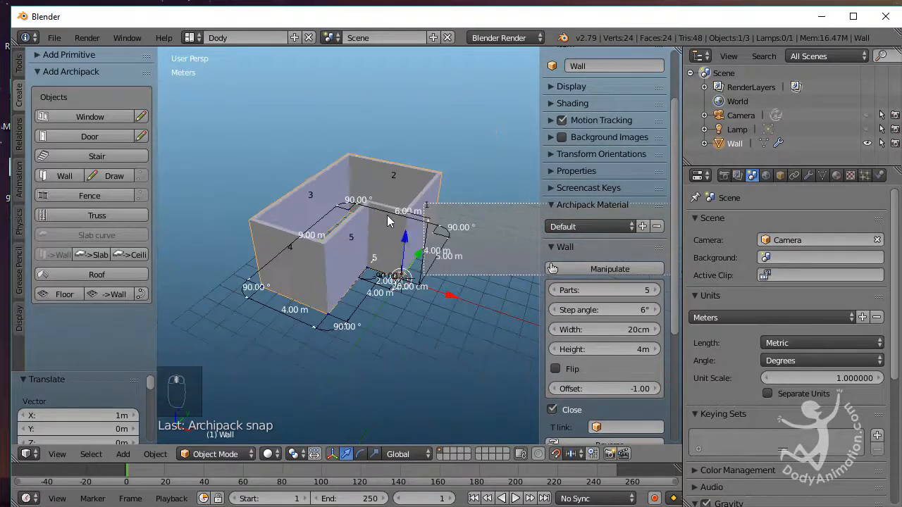
middle_click_drag(391, 218, 408, 219)
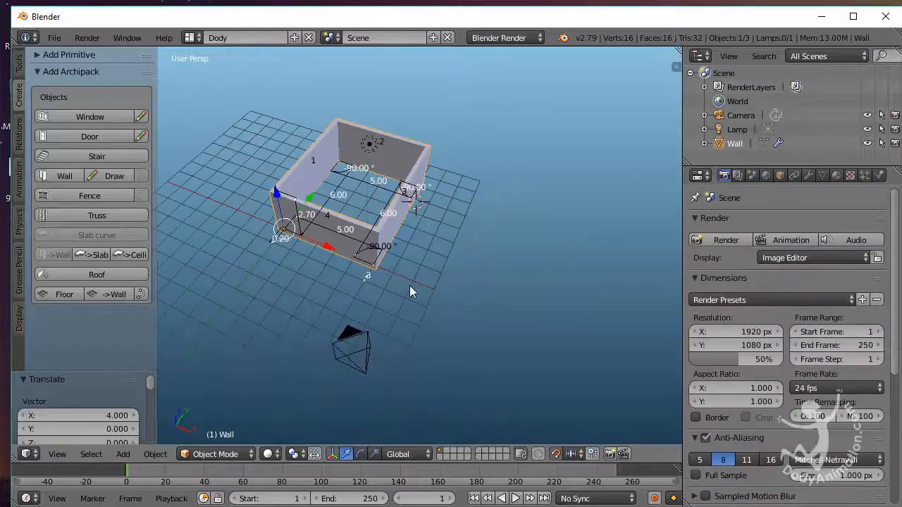
- Turn off snapping and exit the four-part wall's size manipulators without changing its height
middle_click_drag(381, 241, 361, 227)
middle_click_drag(411, 246, 355, 242, "shift")
scroll(361, 241, "up", 2)
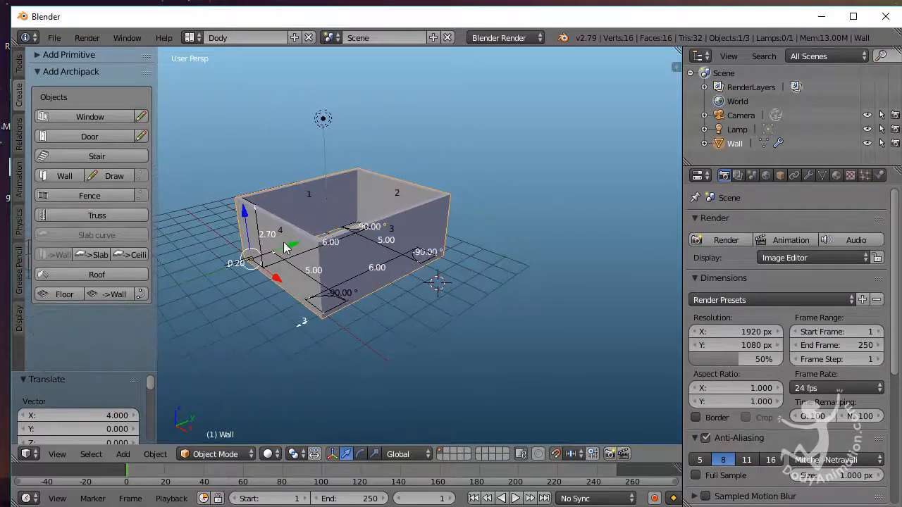
middle_click_drag(284, 243, 308, 264)
scroll(353, 256, "down", 2)
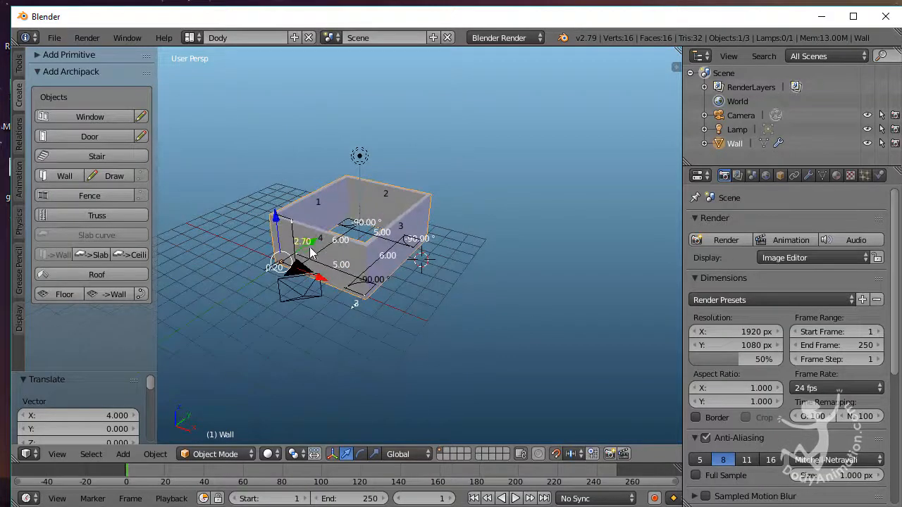
left_click(307, 245)
left_click(555, 454)
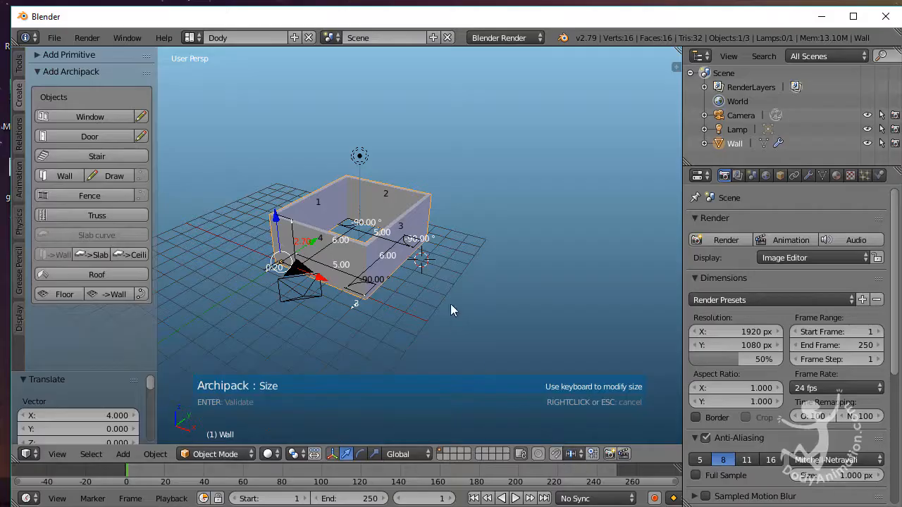
key("Escape")
key("Escape")
- Shift the rectangular wall along the Y axis and by about -1.33 along the X axis
left_click_drag(303, 245, 283, 270)
scroll(264, 299, "down", 1)
left_click_drag(285, 310, 264, 299)
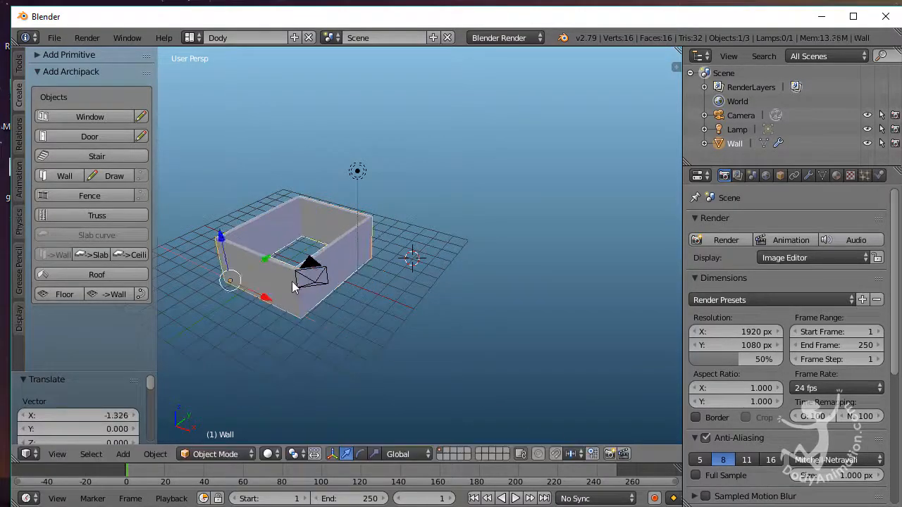
- Hide the camera and the lamp so that only the wall remains in the scene
left_click(304, 286)
key("h")
right_click(356, 172)
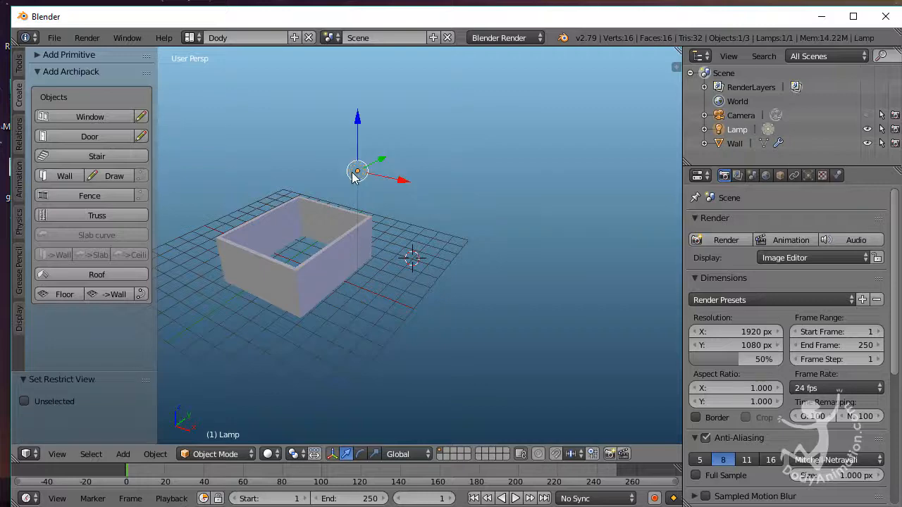
key("h")
scroll(331, 231, "up", 2)
middle_click_drag(334, 242, 404, 217, "shift")
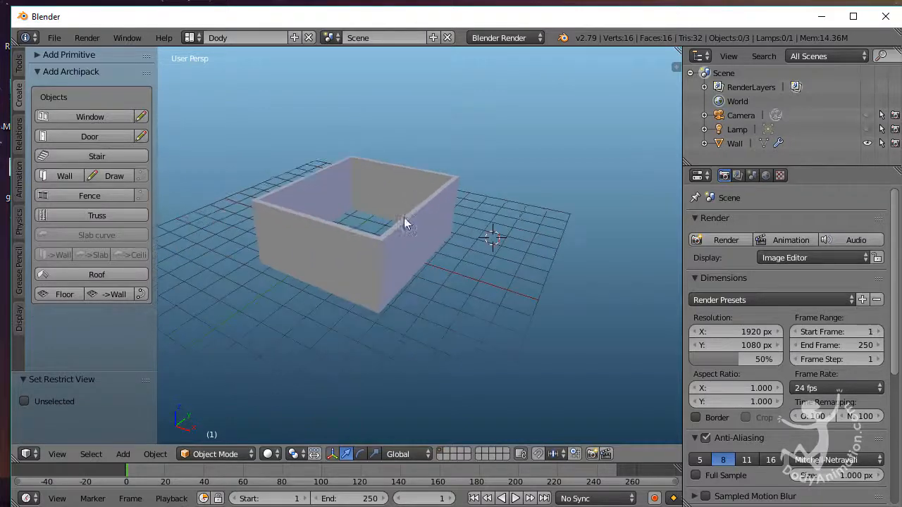
- Add a door from the 80x200 preset and move it along the Y axis
left_click(87, 137)
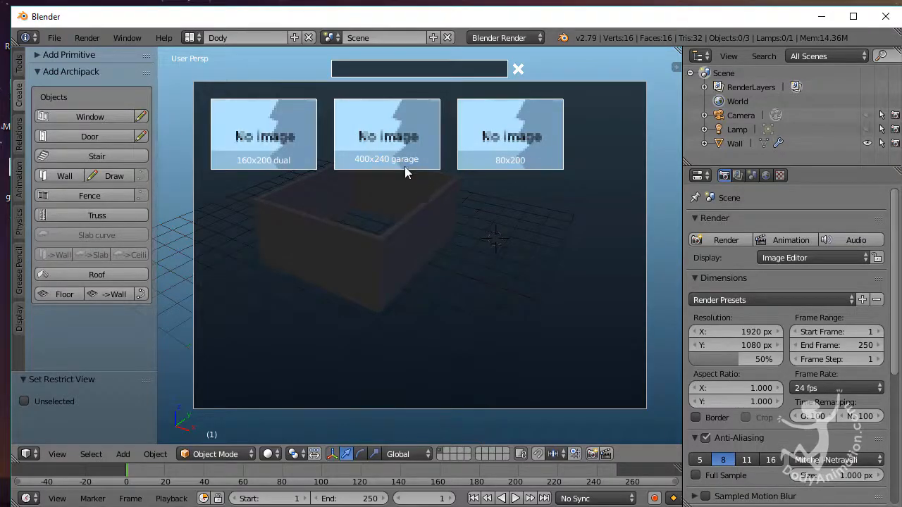
left_click(511, 139)
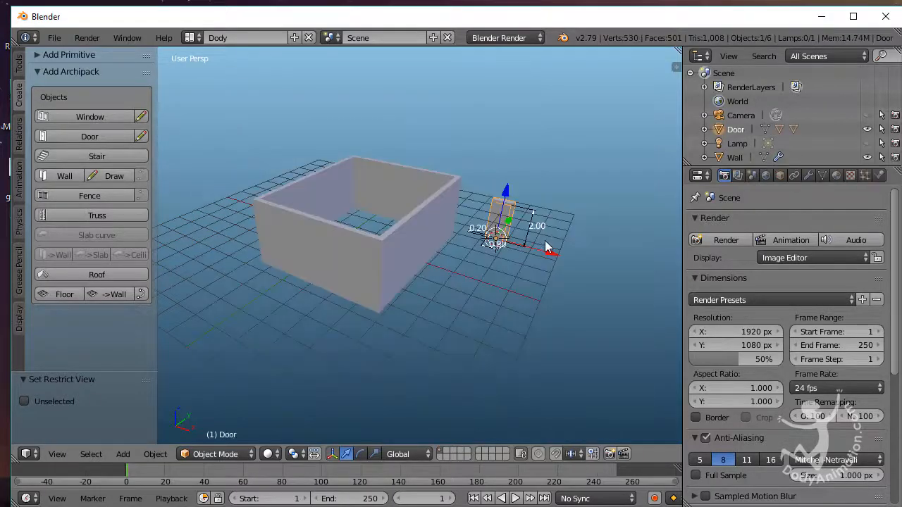
scroll(546, 243, "up", 3)
middle_click_drag(440, 260, 508, 281)
key("g")
key("y")
left_click(275, 294)
- Move the door along the axes to the side wall, finishing with about 0.73 along X
middle_click_drag(275, 294, 495, 278)
left_click_drag(483, 267, 546, 238)
left_click_drag(537, 295, 492, 244)
middle_click_drag(492, 243, 428, 225)
left_click_drag(442, 220, 436, 165)
middle_click_drag(436, 165, 406, 220)
left_click_drag(462, 247, 490, 263)
mouse_move(490, 263)
middle_mouse_down()
mouse_move(465, 256)
mouse_move(458, 235)
mouse_move(479, 275)
middle_mouse_up()
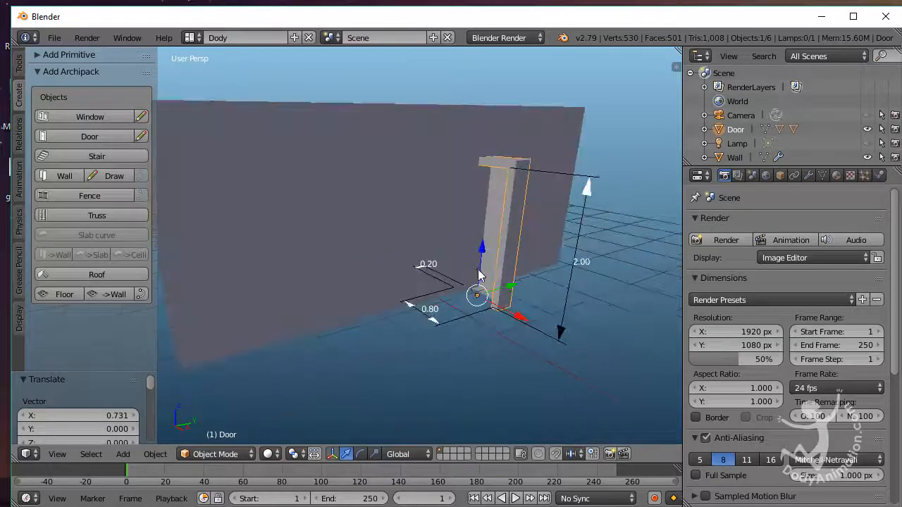
- Raise the door by about 0.10 and slide it about -1.15 along the Y axis
left_click_drag(481, 272, 479, 265)
scroll(493, 241, "down", 3)
middle_click_drag(498, 235, 455, 346)
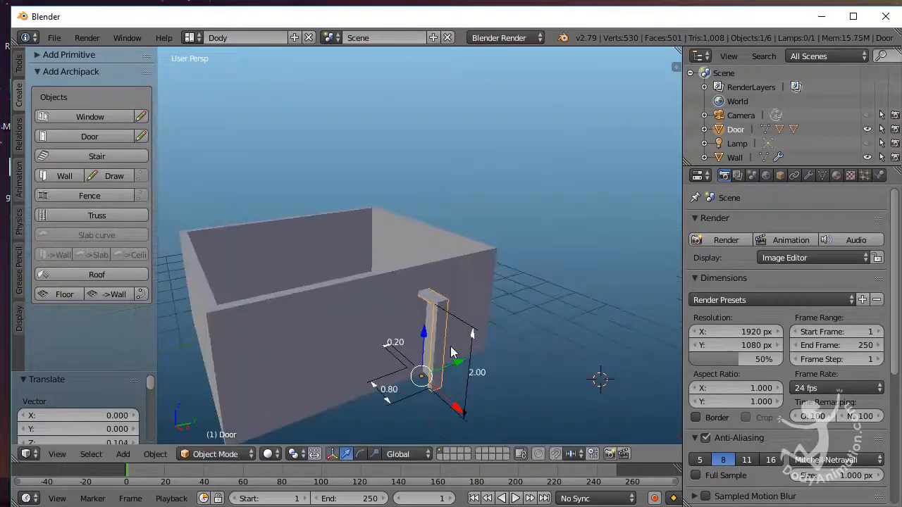
left_click_drag(454, 358, 378, 395)
middle_click_drag(380, 388, 501, 270)
scroll(501, 270, "down", 3)
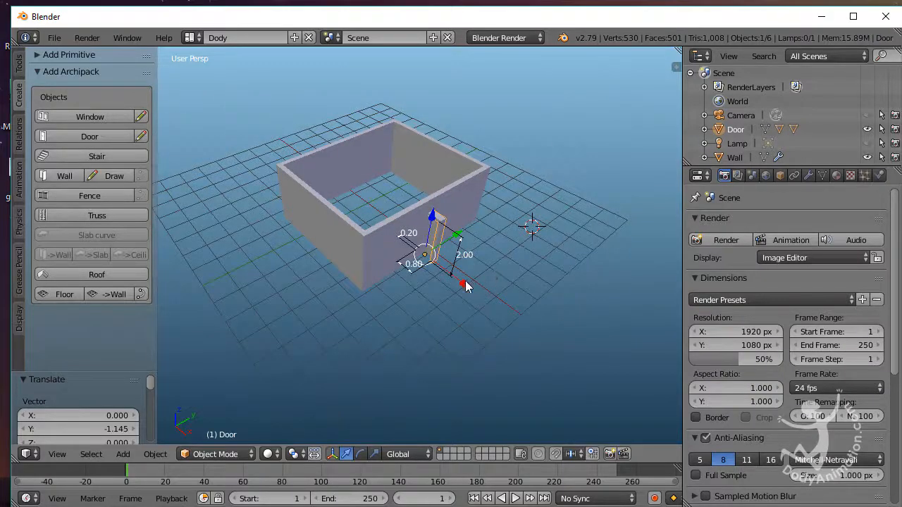
- Add an 80x80 flat 1 window at the world origin and move it about -3.81 in Y and 1.02 in X to the front wall
key("shift+c")
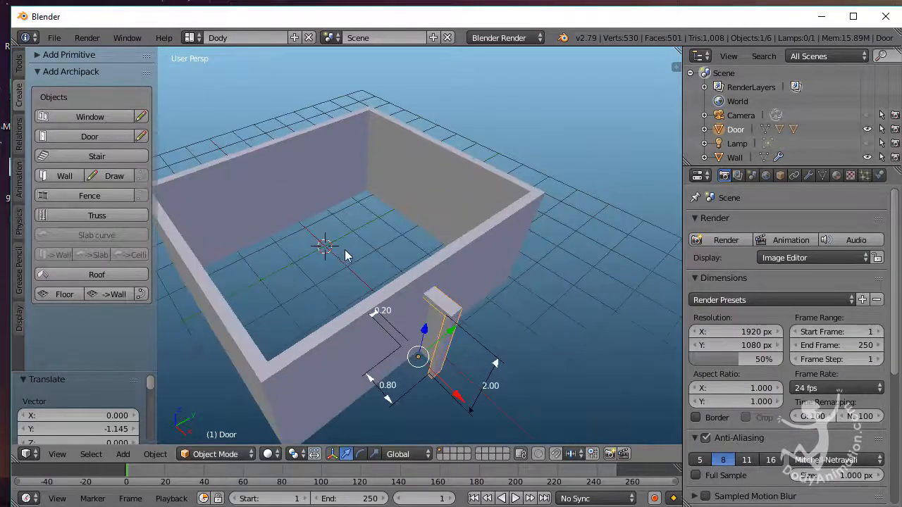
scroll(344, 252, "down", 5)
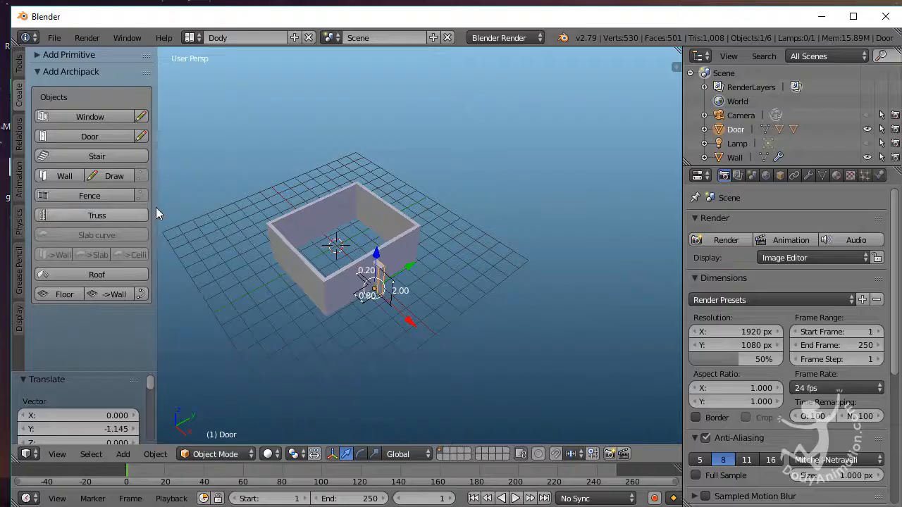
left_click(98, 118)
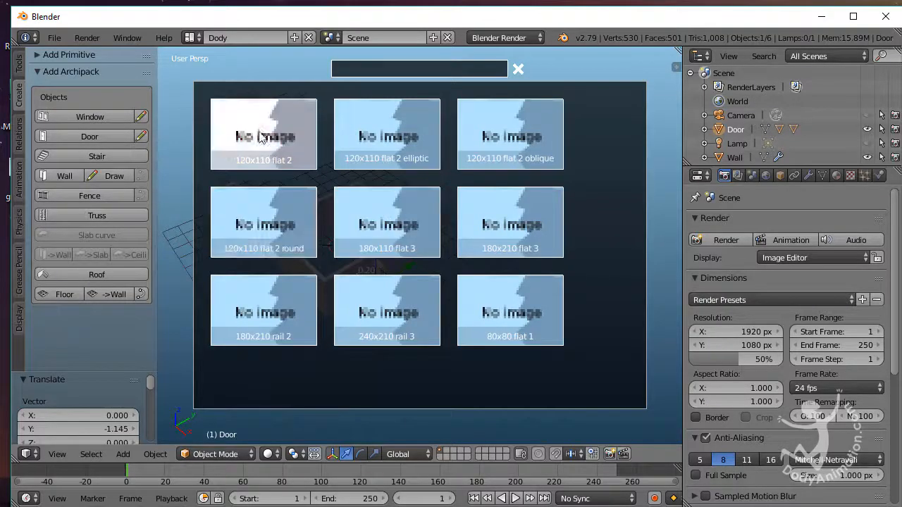
left_click(513, 328)
left_click_drag(366, 238, 289, 262)
middle_click_drag(306, 265, 376, 300)
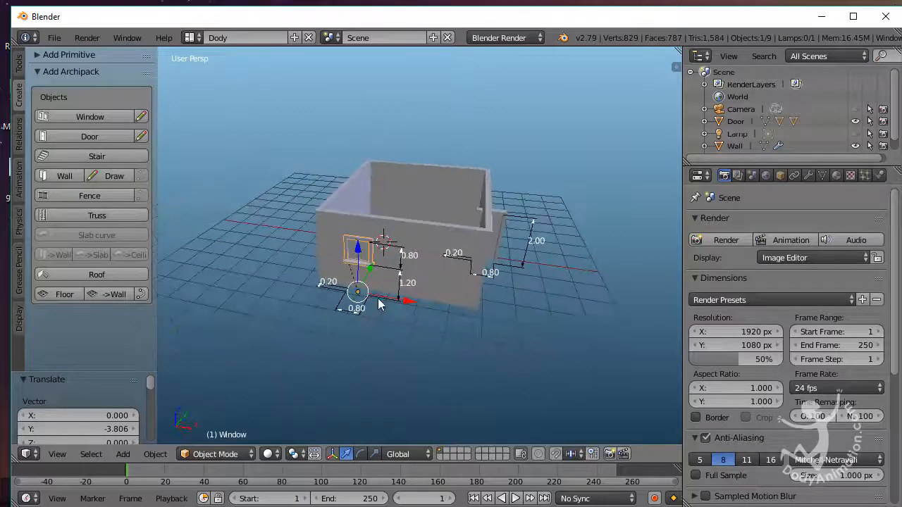
left_click_drag(388, 298, 421, 303)
- Stretch the window to about 1.16 wide and 1.12 high with its size handles
scroll(436, 292, "up", 4)
middle_click_drag(480, 308, 394, 263)
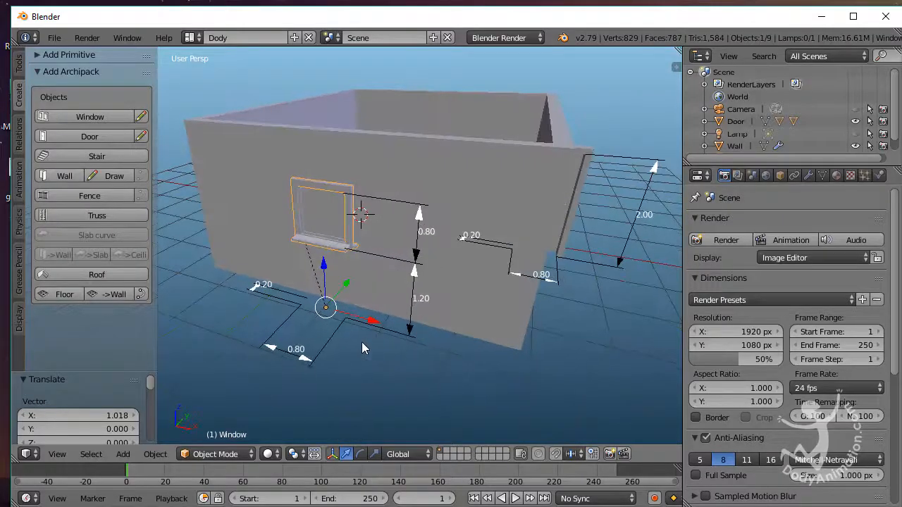
middle_click_drag(361, 348, 403, 392)
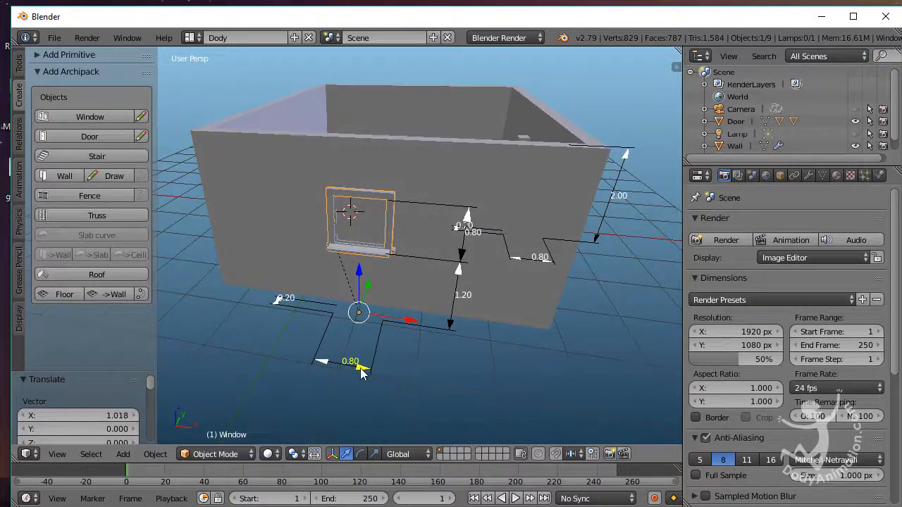
mouse_move(360, 374)
left_mouse_down()
mouse_move(432, 389)
mouse_move(374, 377)
left_mouse_up()
left_click_drag(323, 362, 313, 360)
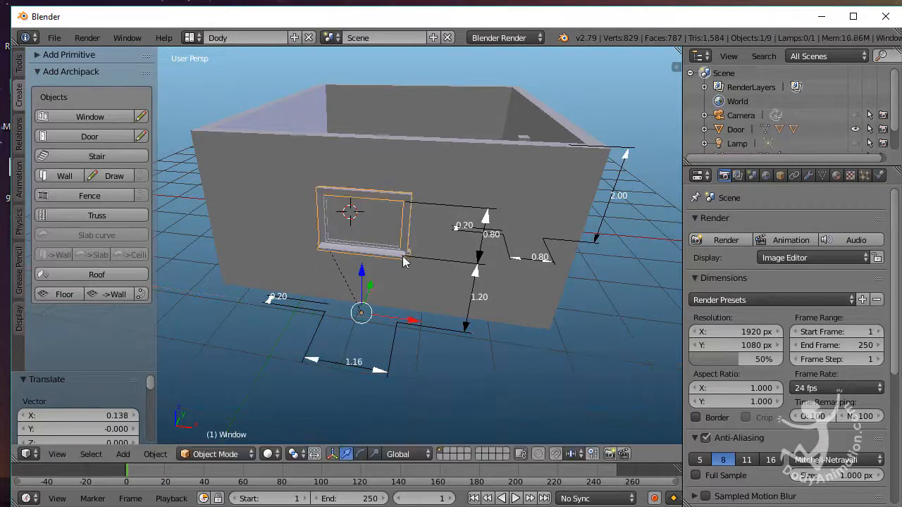
left_click_drag(489, 220, 489, 196)
middle_click_drag(489, 195, 369, 282)
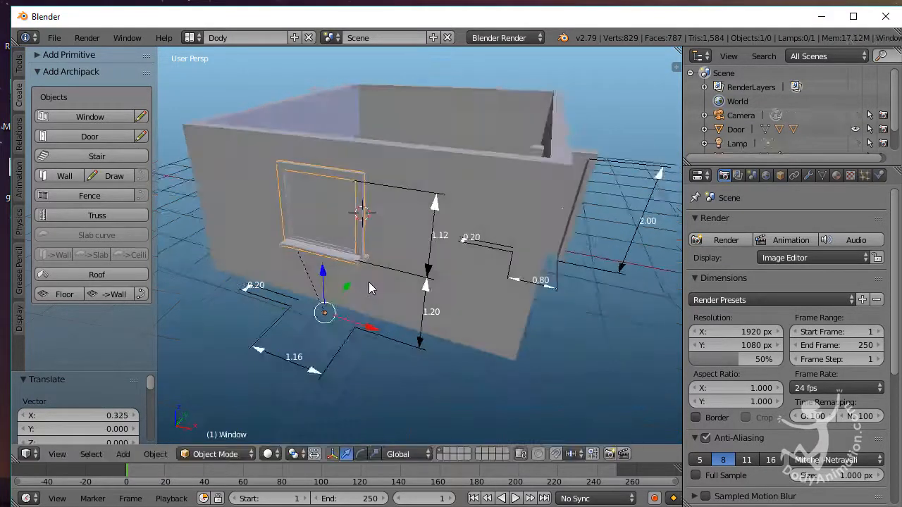
- Set the window's height to 1.5
left_click(440, 238)
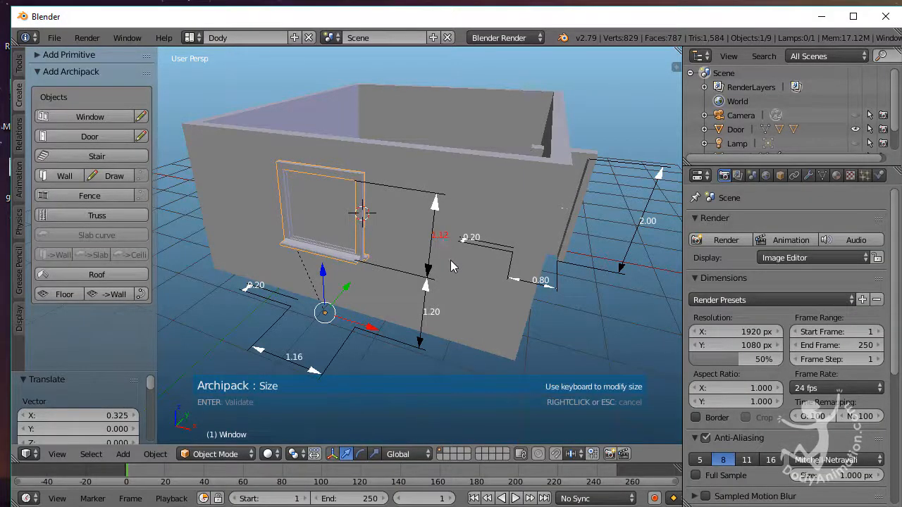
type("1.5")
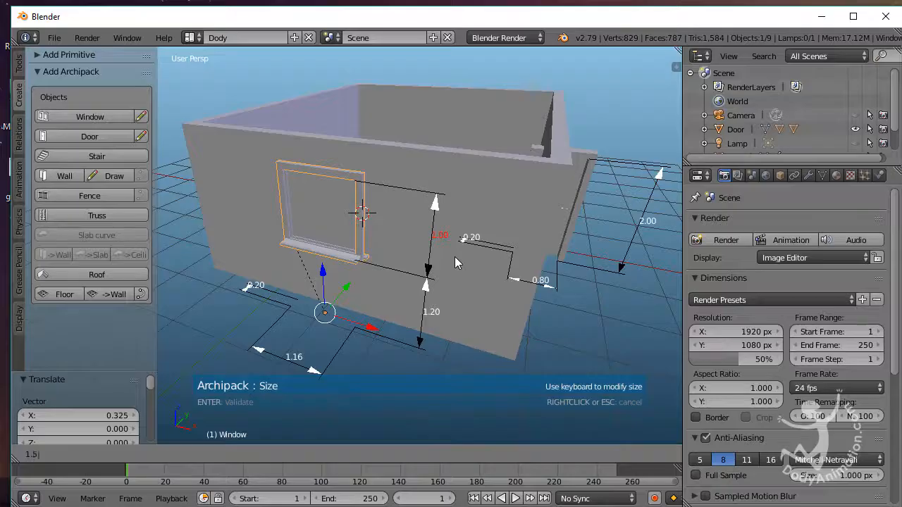
key("Return")
- Set both the height and the width of the window to 1.1
left_click(441, 222)
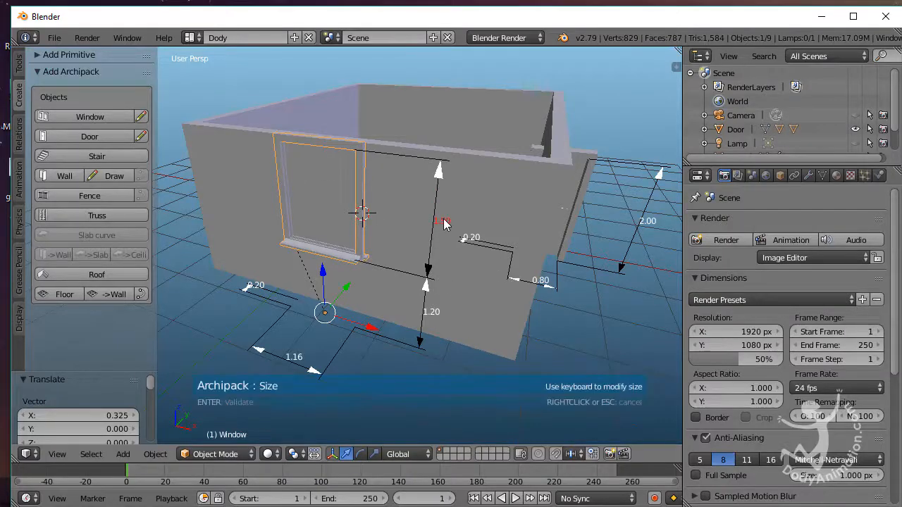
type("1.1")
key("Return")
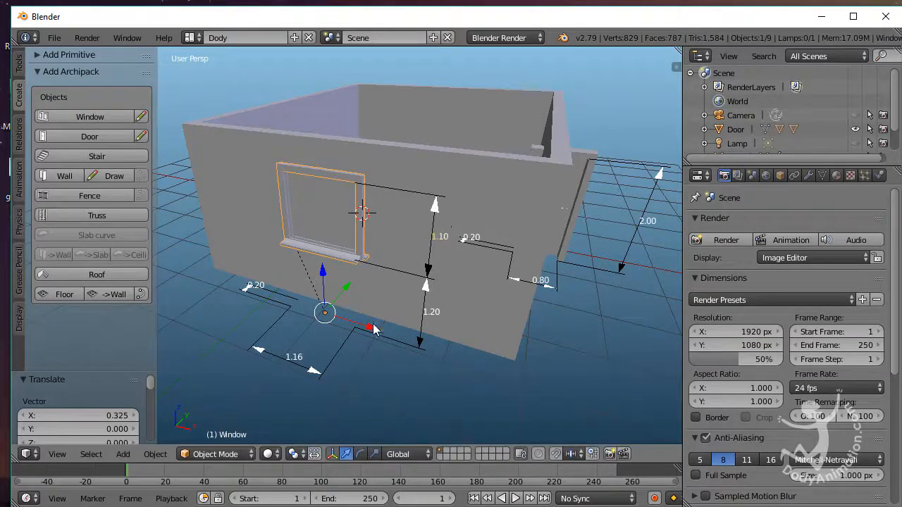
left_click(297, 355)
type("1.1")
key("Return")
- Push the window along the Y axis into the front wall
middle_click_drag(326, 258, 309, 257)
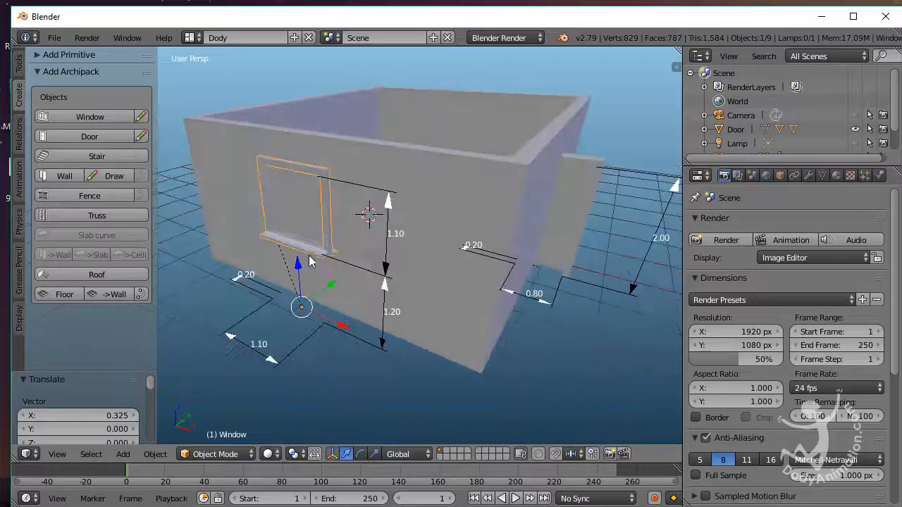
middle_click_drag(387, 248, 401, 285)
key("n")
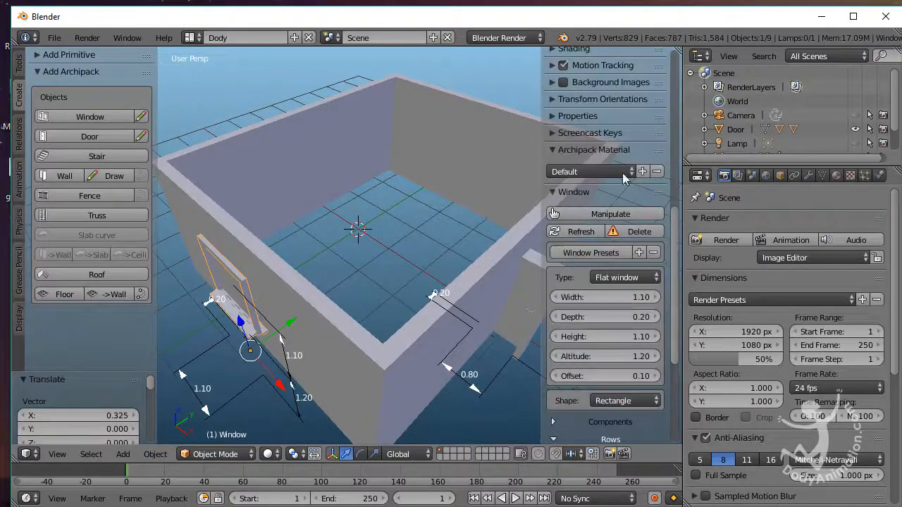
middle_click_drag(431, 231, 362, 295)
key("n")
left_click(374, 291)
left_click_drag(363, 295, 373, 291)
- Move the door about -0.213 along the X axis so it sits inside the thickness of its wall
middle_click_drag(533, 281, 251, 255)
scroll(321, 206, "down", 3)
right_click(269, 205)
middle_click_drag(504, 236, 556, 229)
right_click(434, 243)
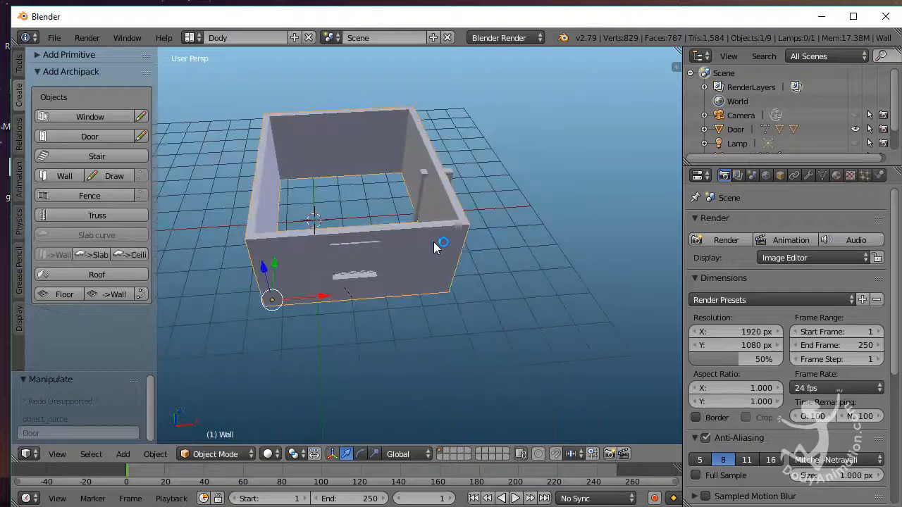
scroll(490, 210, "up", 3)
middle_click_drag(502, 199, 539, 247)
right_click(539, 247)
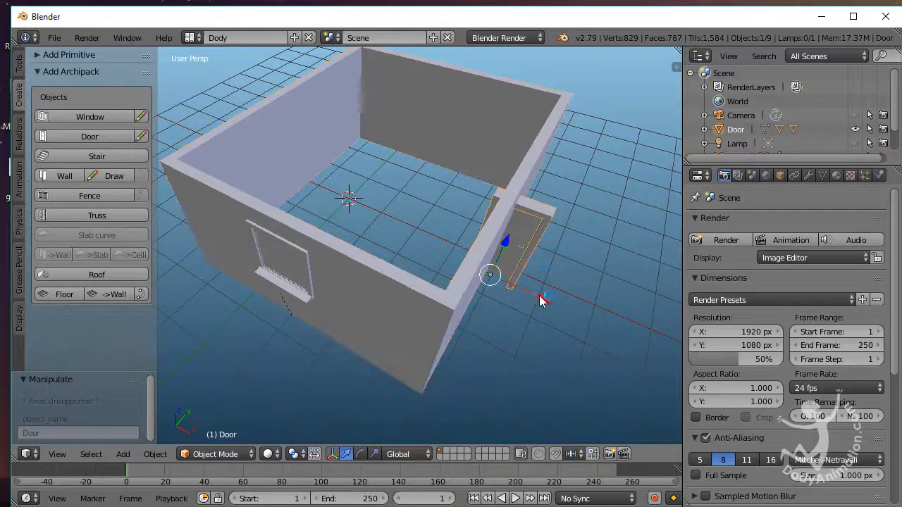
key("g")
left_click(499, 308)
middle_click_drag(499, 308, 353, 266)
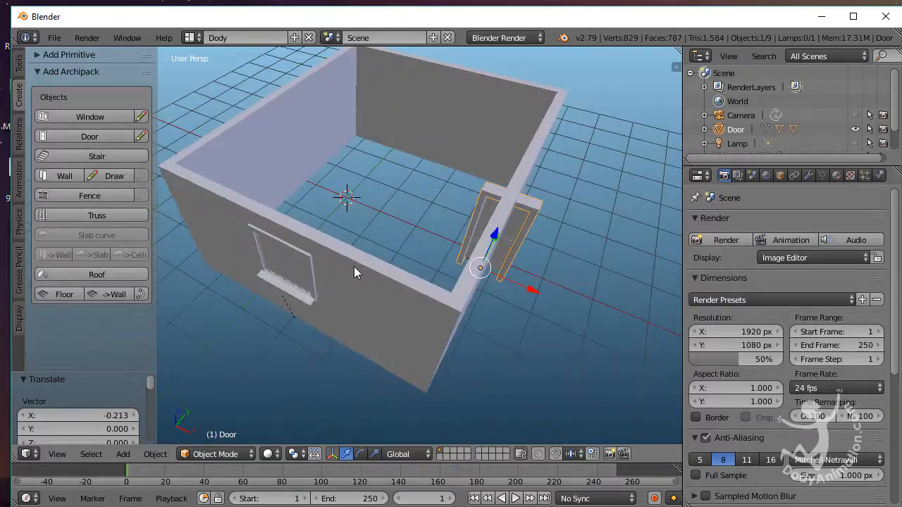
- Select the wall and apply AutoBoolean to cut the door and window openings through it
right_click(349, 310)
scroll(381, 290, "down", 3)
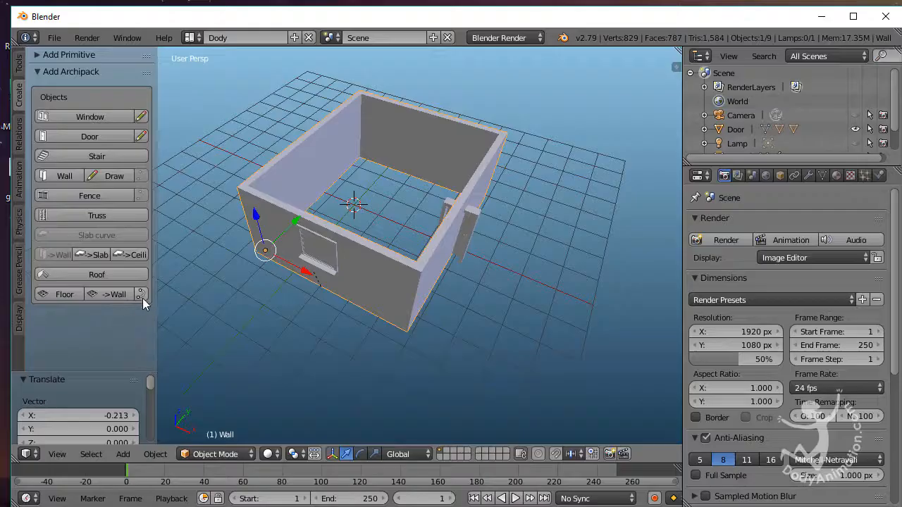
left_click(19, 65)
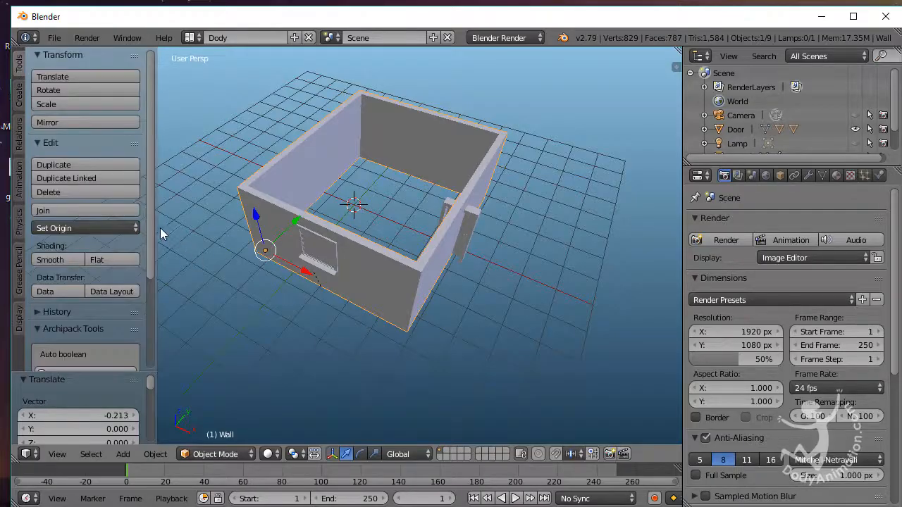
scroll(150, 218, "down", 5)
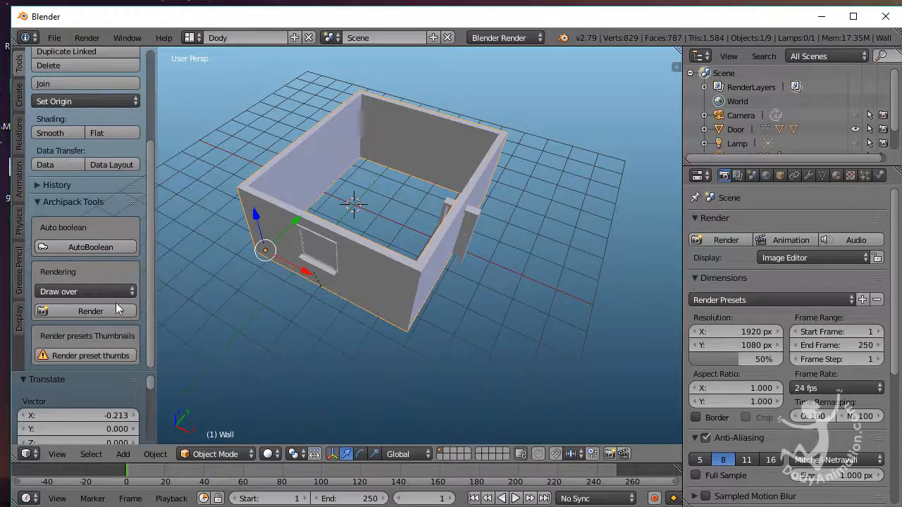
left_click(87, 248)
middle_click_drag(467, 241, 399, 222)
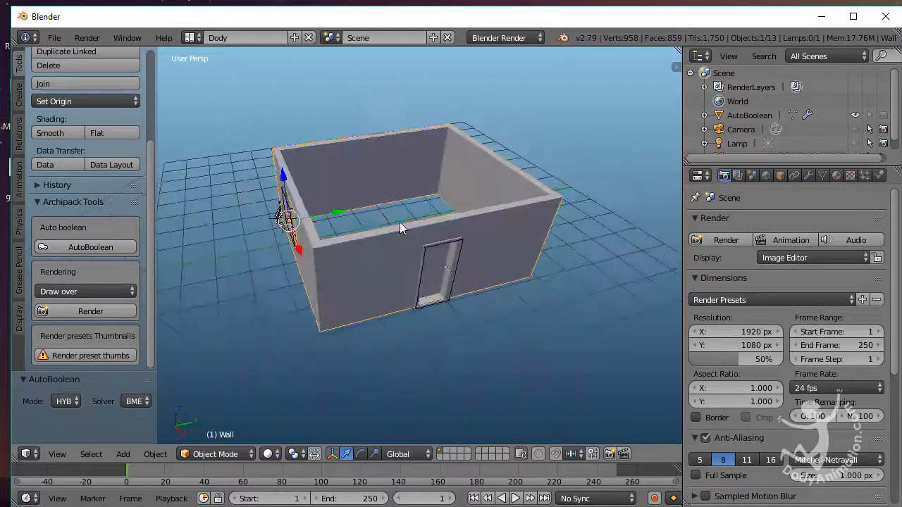
middle_click_drag(226, 227, 461, 250)
mouse_move(307, 255)
middle_mouse_down()
mouse_move(401, 248)
mouse_move(308, 241)
middle_mouse_up()
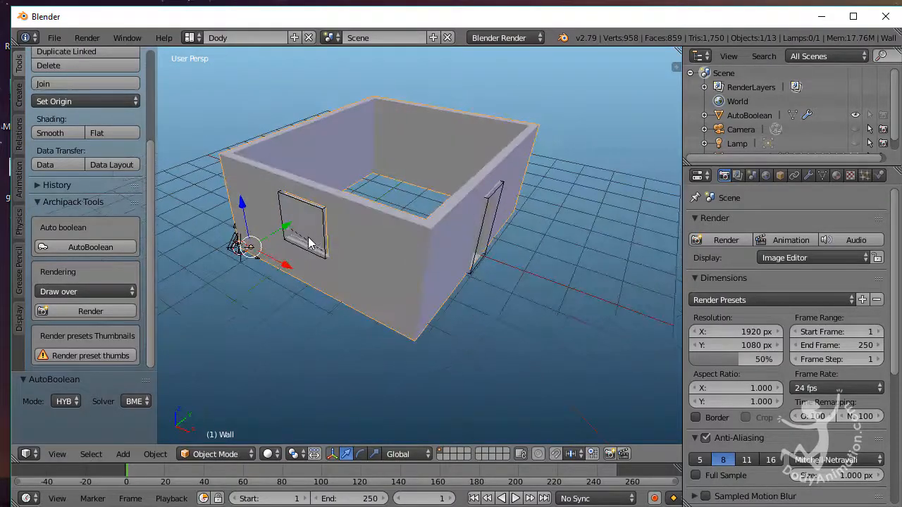
- Rotate the door panel open by about -74.4°
middle_click_drag(472, 218, 454, 284)
right_click(433, 261)
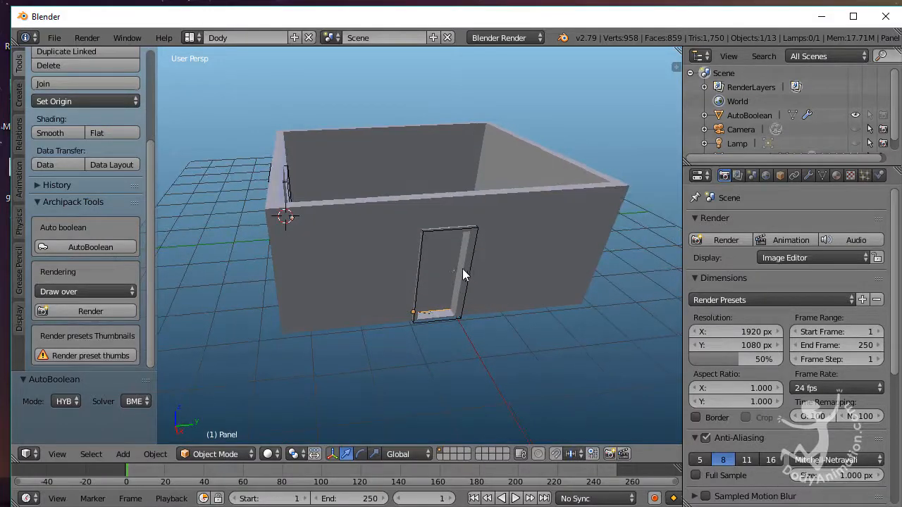
key("r")
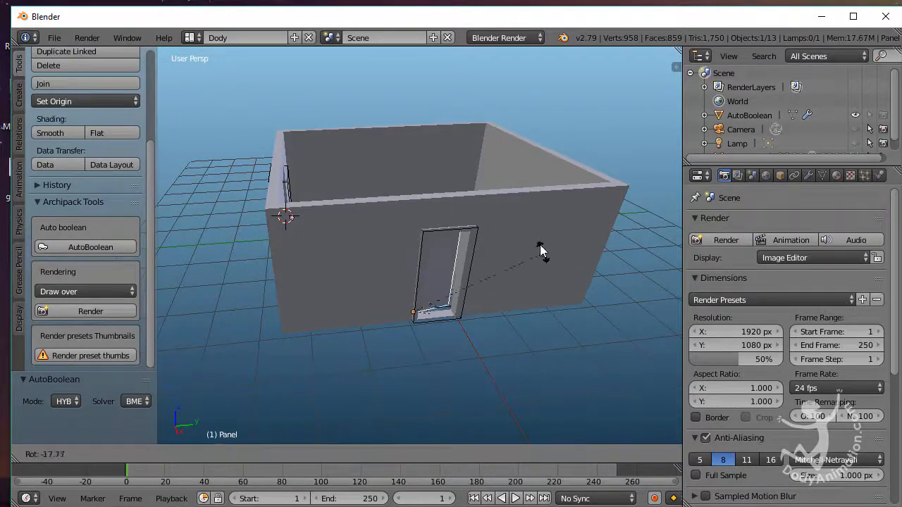
left_click(439, 163)
- Rotate the window panel around the global Z axis so it stands open, and deselect everything
middle_click_drag(339, 212, 373, 249)
middle_click_drag(525, 246, 523, 246)
key("r")
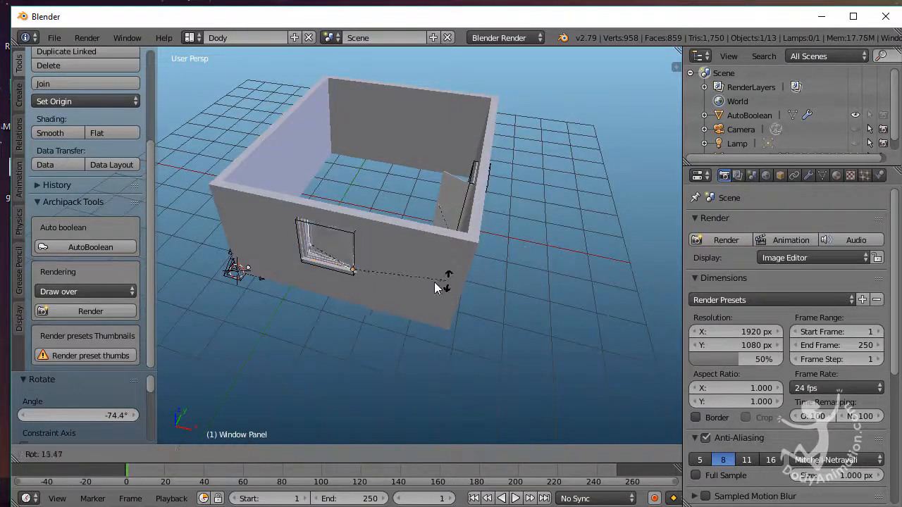
right_click(372, 275)
middle_click_drag(374, 275, 405, 272)
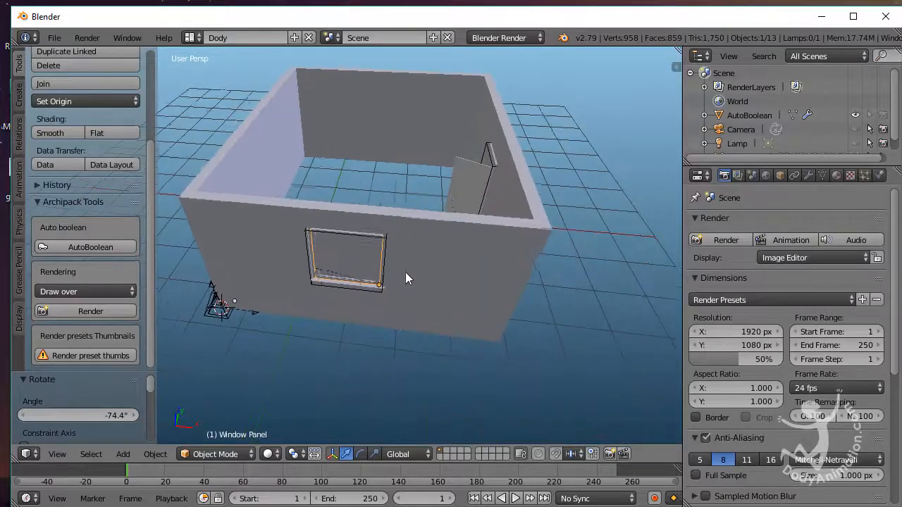
key("r")
key("z")
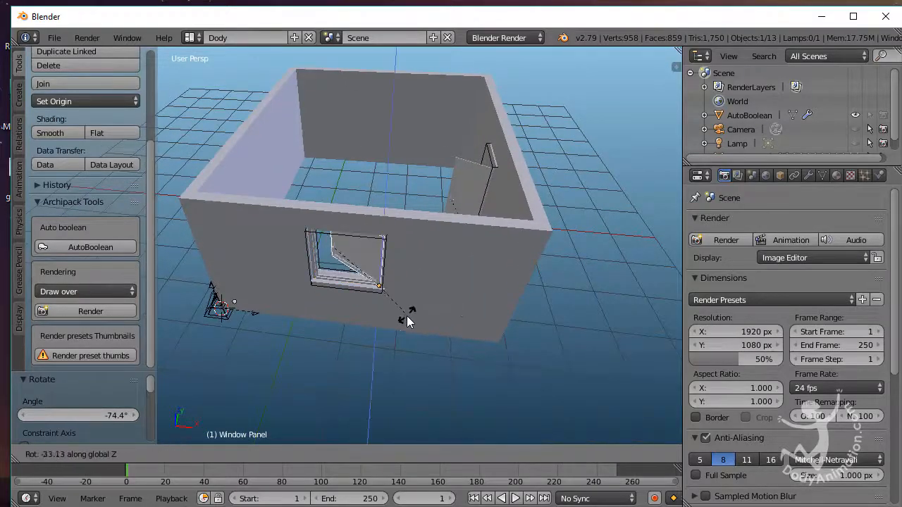
left_click(436, 244)
middle_click_drag(437, 244, 347, 256)
key("a")
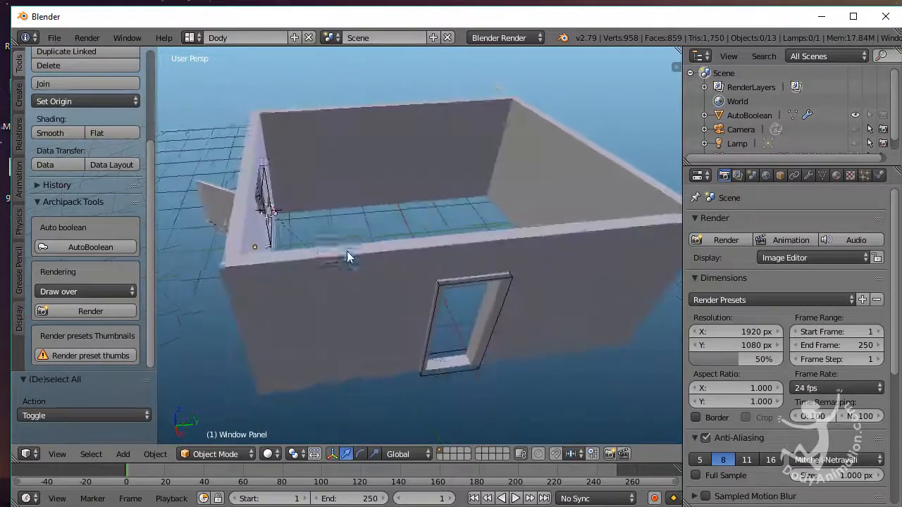
- Slide the door with its opening back and forth along the Y axis, finishing with a move of about -1.608
scroll(415, 245, "down", 3)
middle_click_drag(416, 245, 368, 284)
right_click(397, 326)
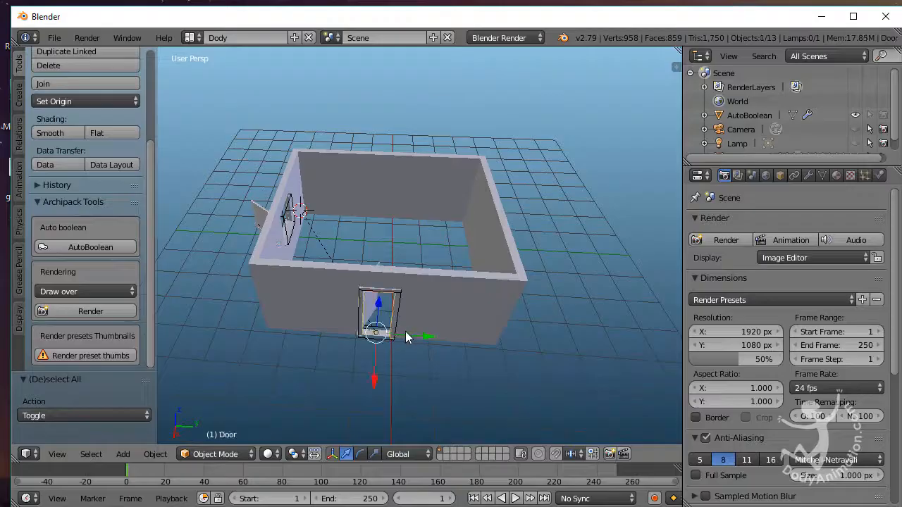
key("g")
key("y")
left_click(455, 338)
key("g")
key("y")
left_click(396, 334)
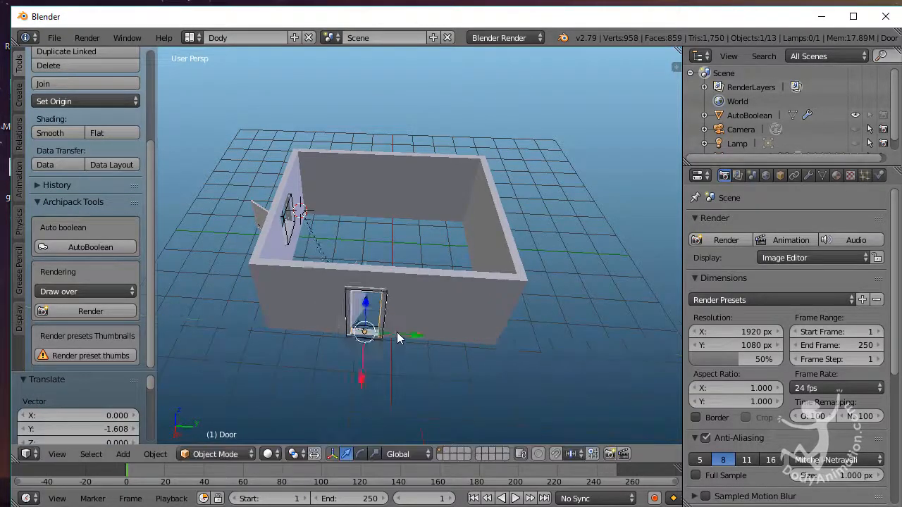
middle_click_drag(396, 332, 458, 331)
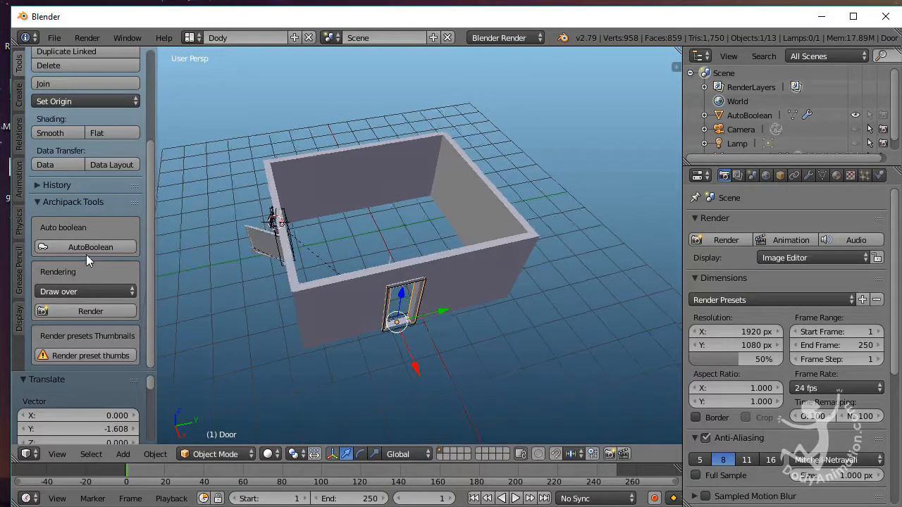
- Run AutoBoolean again and rotate the door panel so it opens toward the outside of the house
left_click(83, 248)
middle_click_drag(429, 292, 482, 284)
right_click(411, 236)
middle_click_drag(411, 236, 509, 268)
key("r")
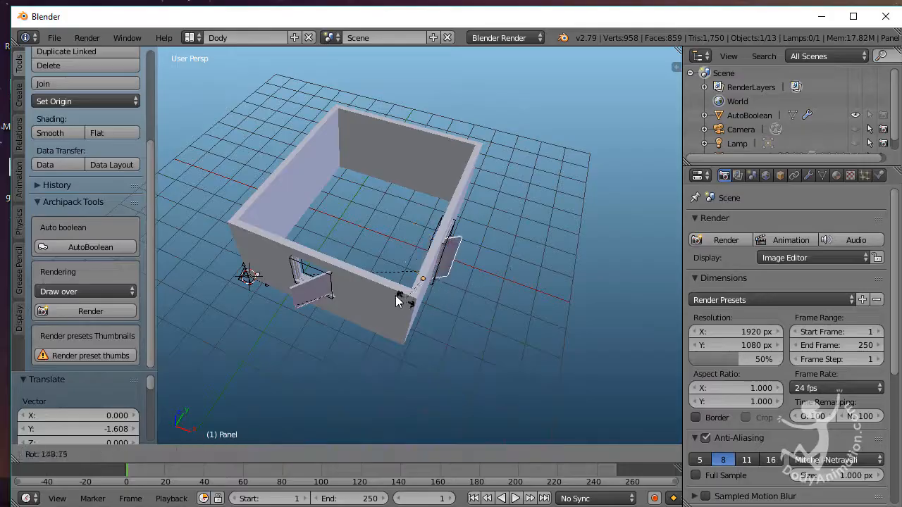
left_click(383, 274)
middle_click_drag(609, 236, 513, 199)
key("a")
- Add an Archipack roof using the Braas 1 preset
middle_click_drag(467, 228, 168, 259)
left_click_drag(152, 237, 145, 108)
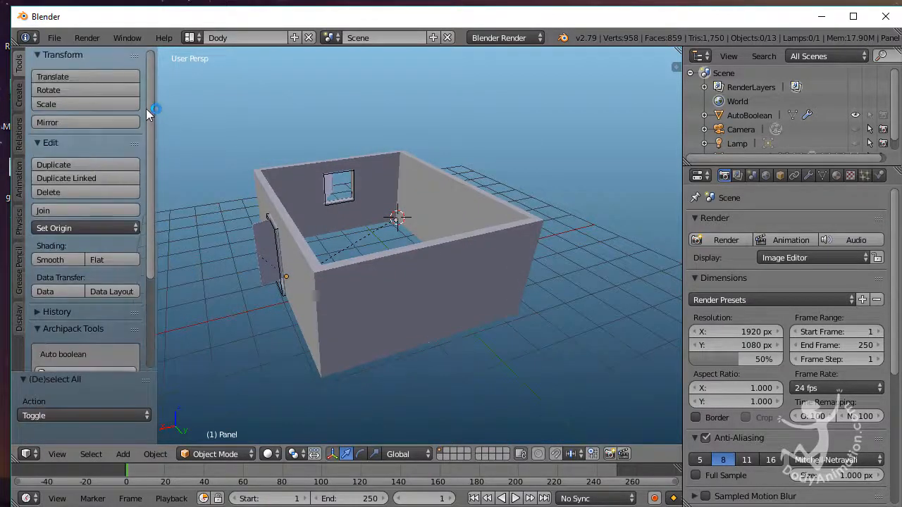
middle_click_drag(240, 189, 274, 248)
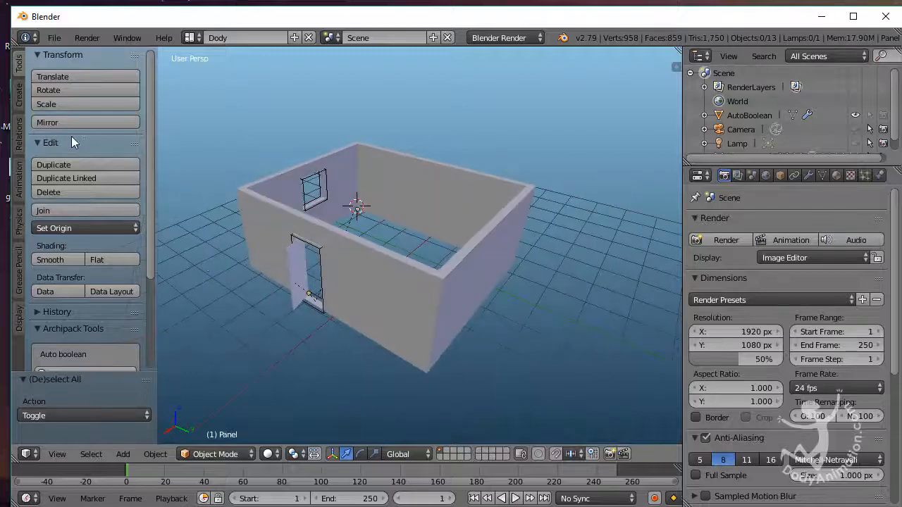
left_click(19, 96)
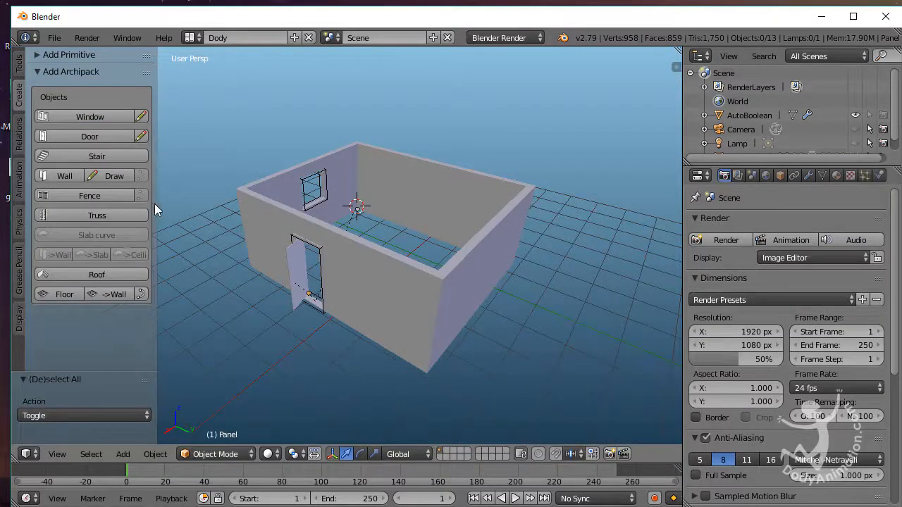
left_click(91, 274)
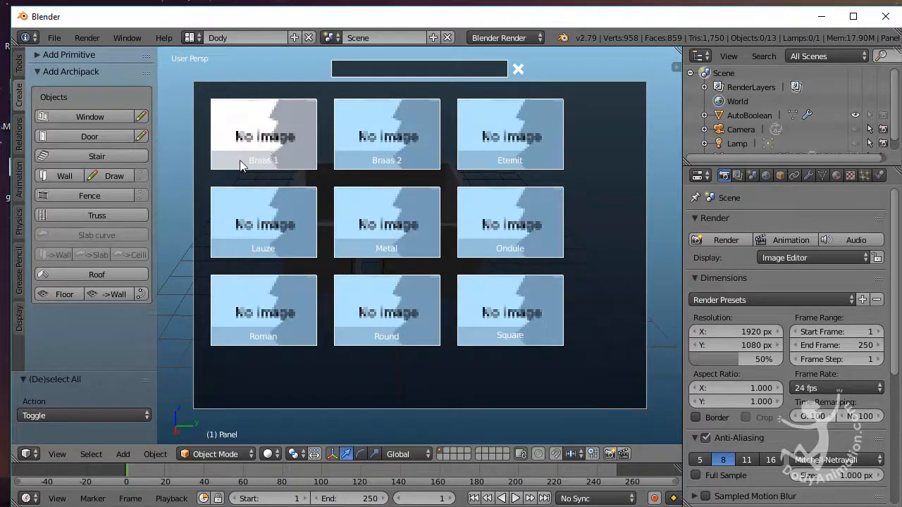
left_click(260, 140)
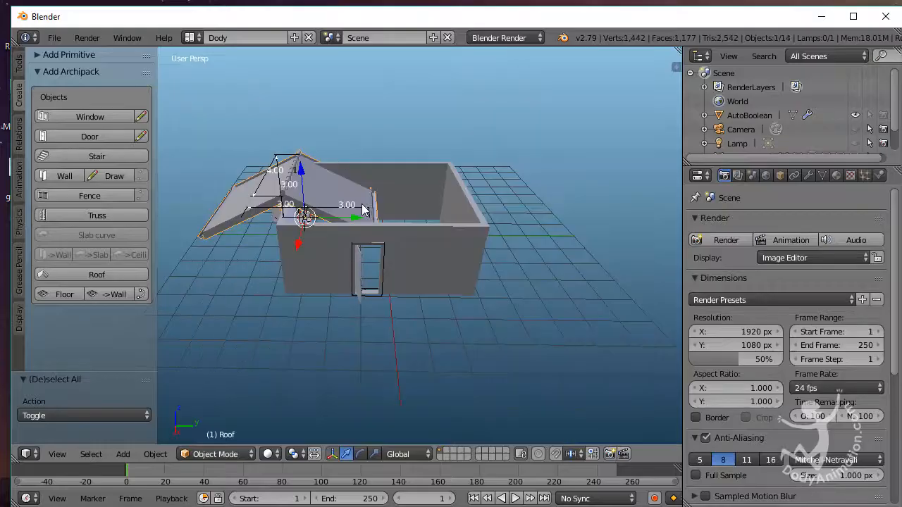
middle_click_drag(363, 209, 461, 210)
middle_click_drag(341, 238, 315, 239)
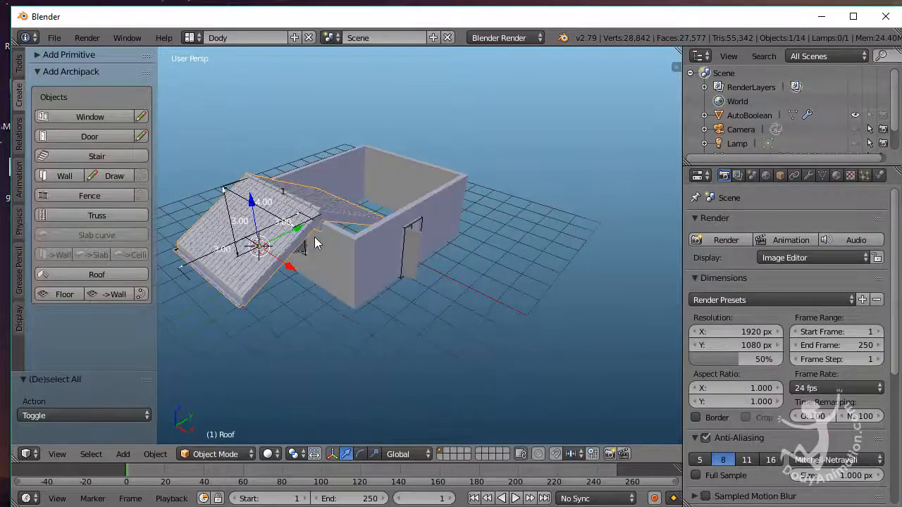
- Position the roof over the walls by moving it about 1.631 along Z, 3.288 along Y and -0.214 along X
scroll(309, 240, "up", 1)
left_click_drag(234, 204, 230, 159)
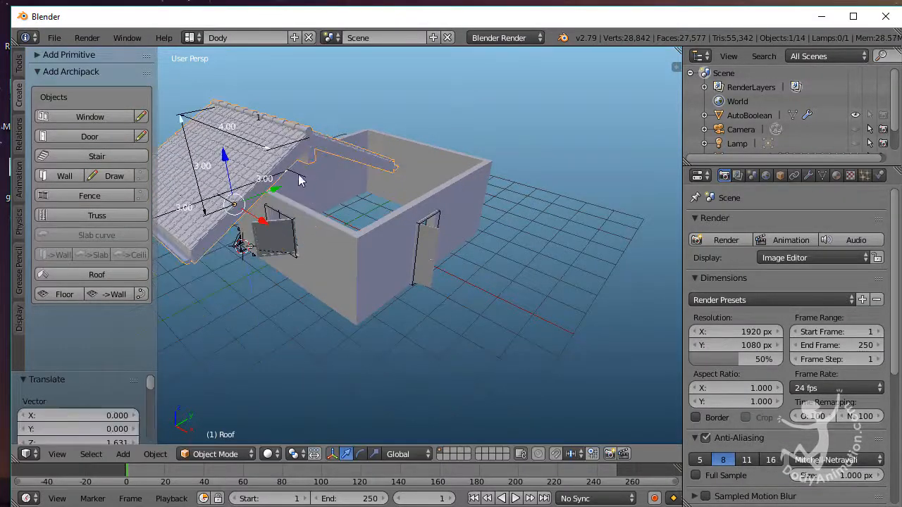
middle_click_drag(301, 177, 263, 178)
left_click_drag(288, 181, 365, 162)
middle_click_drag(359, 175, 503, 161)
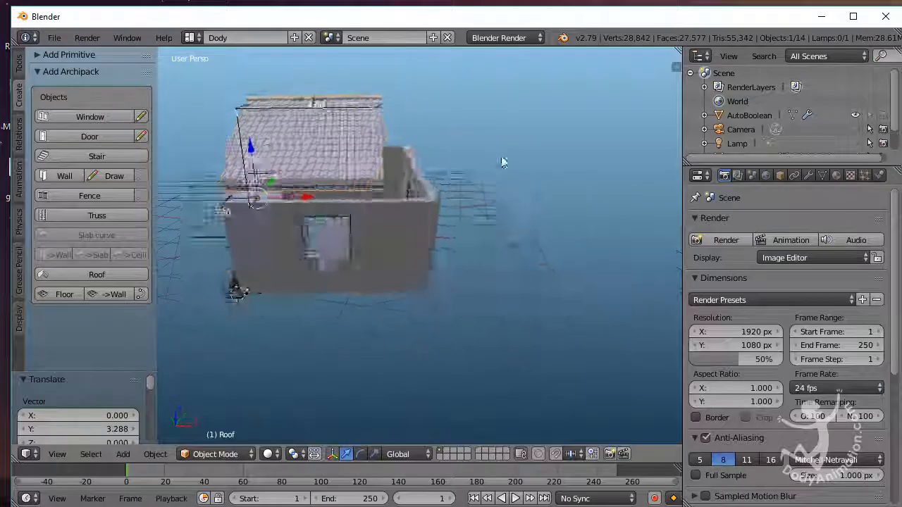
middle_click_drag(310, 165, 282, 261)
mouse_move(300, 206)
left_mouse_down()
mouse_move(312, 206)
mouse_move(291, 211)
left_mouse_up()
middle_click_drag(292, 211, 307, 352)
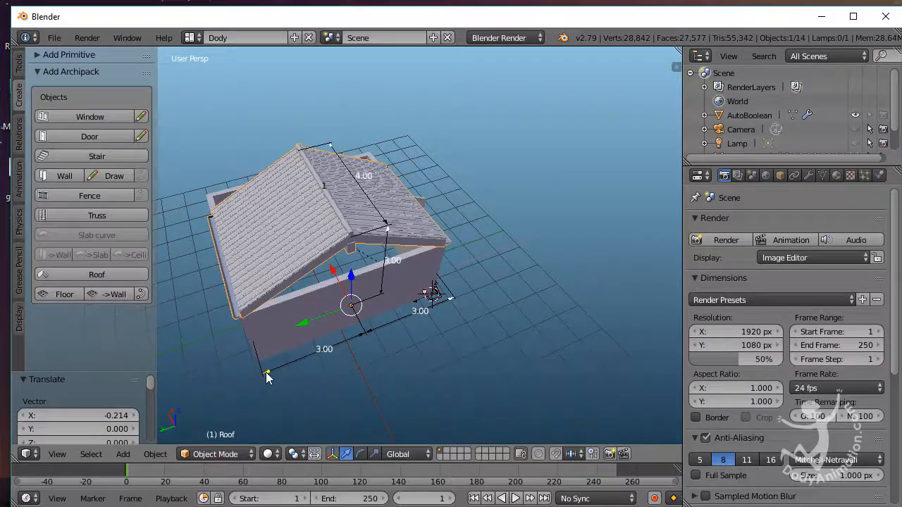
- Stretch the roof with its size handles to widths of about 3.70 and 3.96 and a length of about 6.93
left_click_drag(266, 377, 475, 310)
middle_click_drag(542, 302, 458, 241)
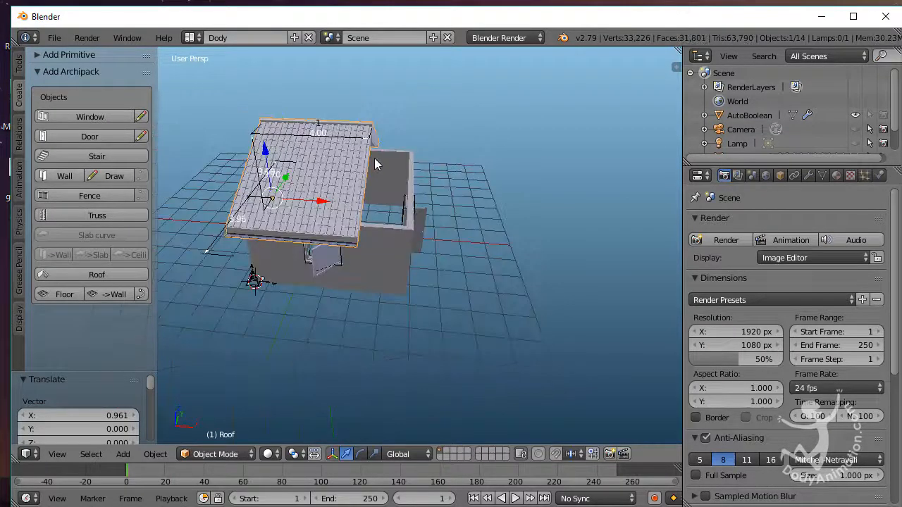
middle_click_drag(376, 160, 395, 175)
left_click_drag(365, 151, 462, 146)
middle_click_drag(396, 204, 353, 184)
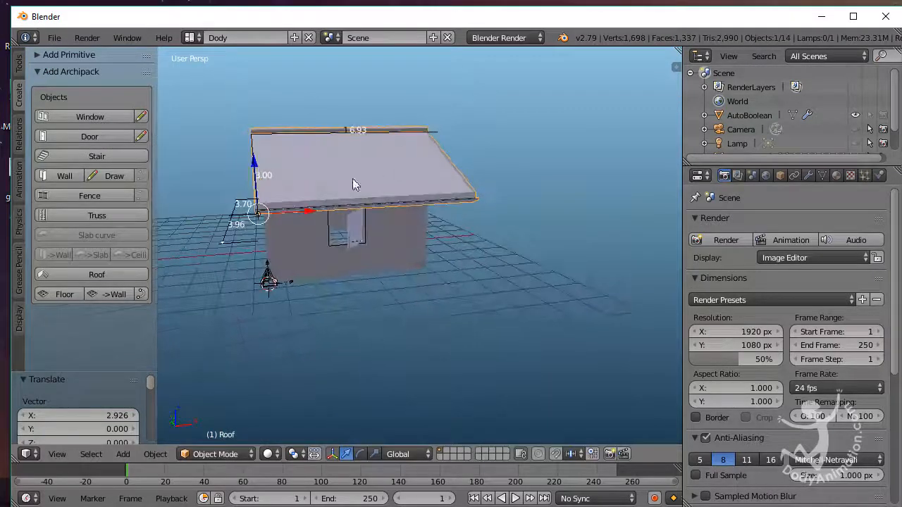
- Shift the roof about -0.297 along the X axis to align it over the walls
left_click(287, 208)
middle_click_drag(298, 207, 296, 232)
mouse_move(293, 215)
left_mouse_down()
mouse_move(275, 214)
mouse_move(285, 215)
left_mouse_up()
middle_click_drag(284, 214, 449, 221)
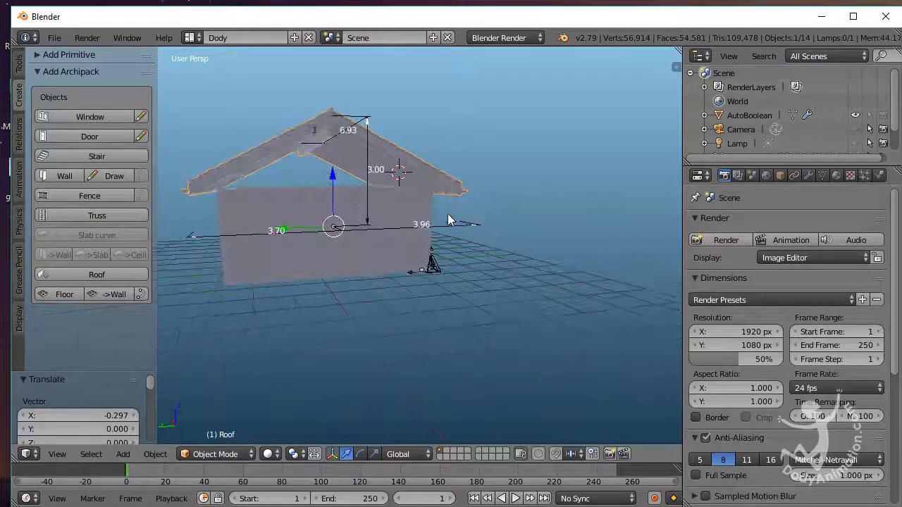
left_click_drag(341, 194, 334, 197)
middle_click_drag(378, 206, 536, 197)
- Reactivate the roof's size handles with Manipulate and shorten its length to about 6.15
key("n")
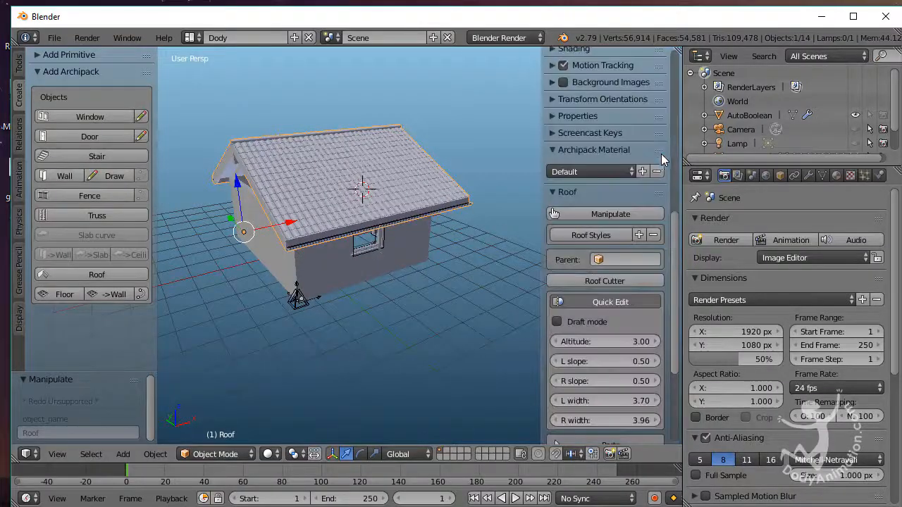
left_click(596, 214)
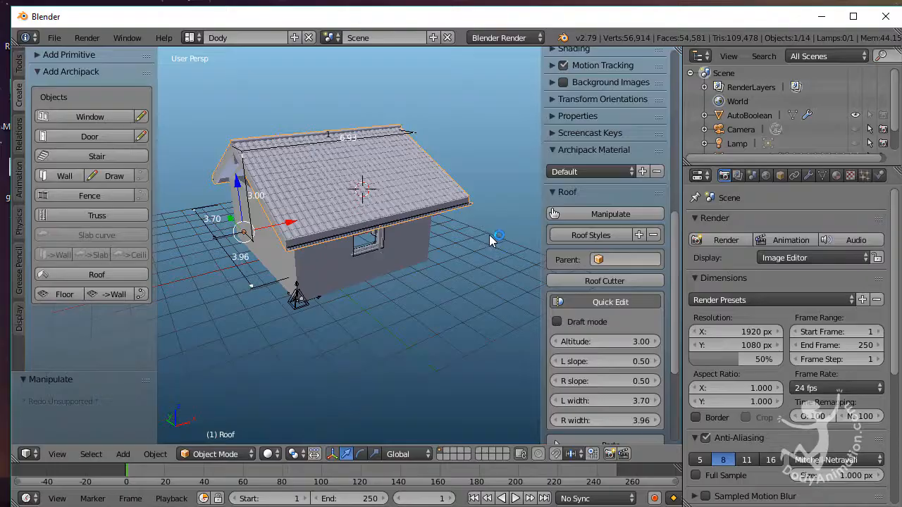
key("n")
middle_click_drag(413, 241, 445, 160)
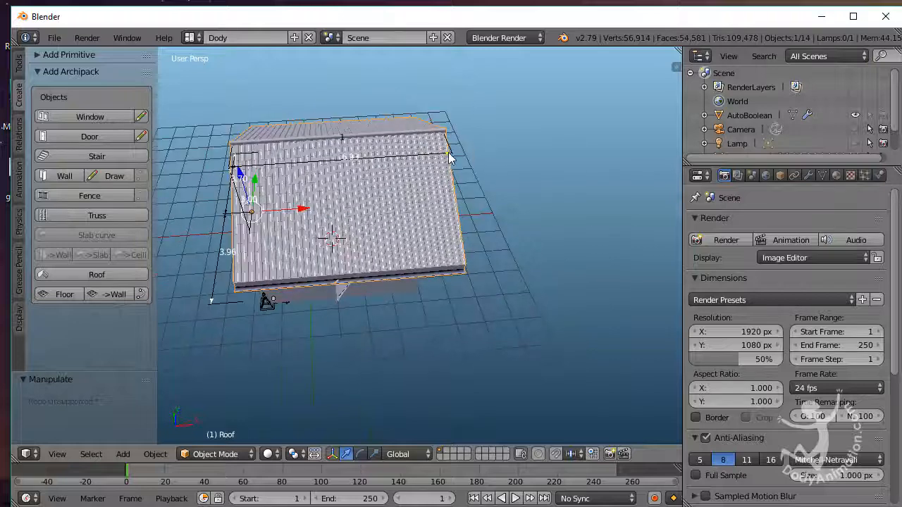
left_click_drag(449, 157, 429, 157)
middle_click_drag(387, 123, 455, 99)
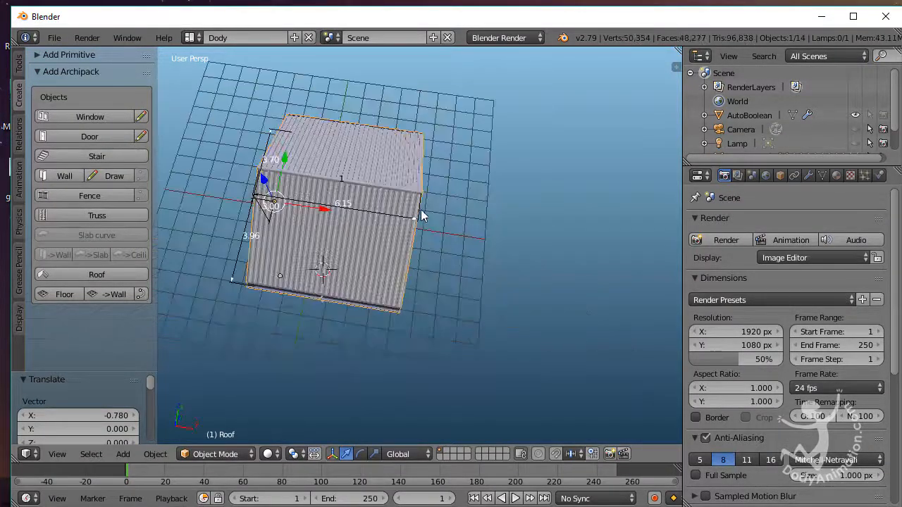
- Deselect everything and examine the finished house from several sides
key("a")
middle_click_drag(408, 206, 449, 224)
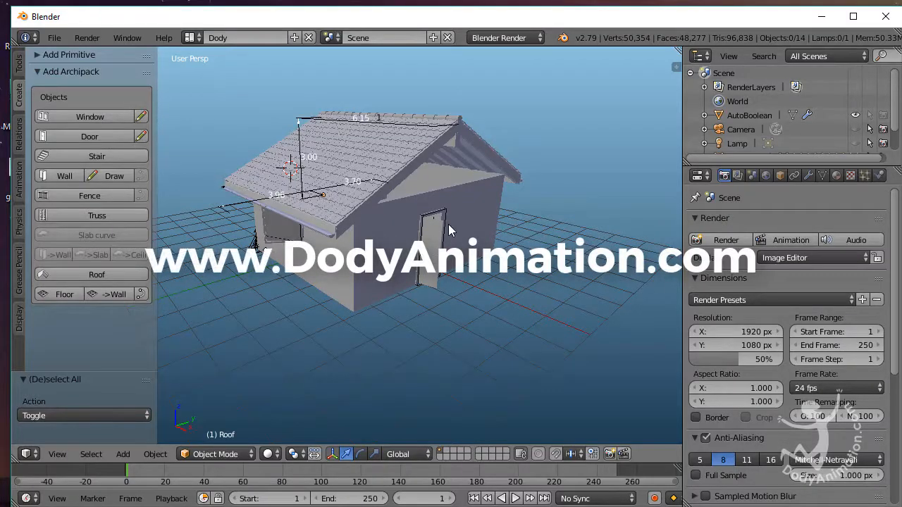
scroll(451, 229, "down", 3)
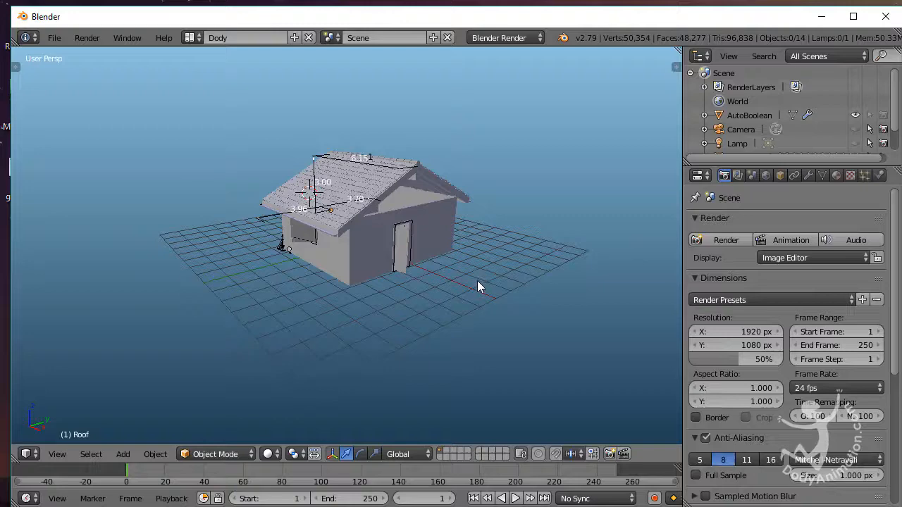
middle_click_drag(480, 282, 282, 258)
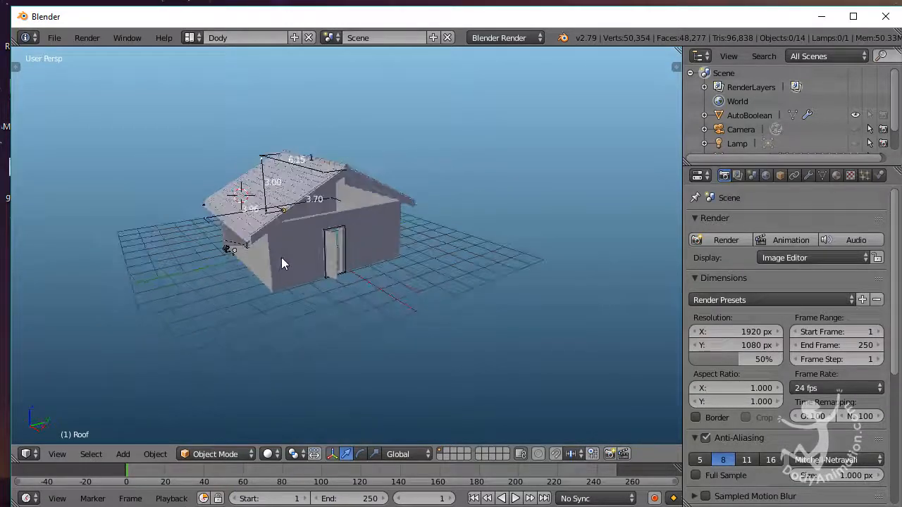